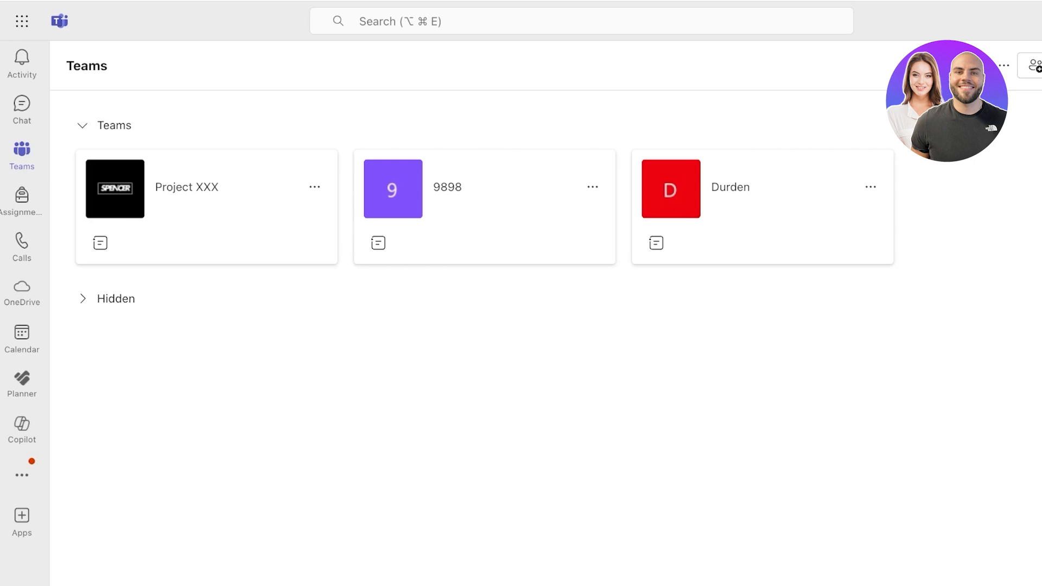
Start a new team, compare the group and existing-team options, then open the Basic team template.
{"action": "left_click", "coordinate": [1034, 65]}
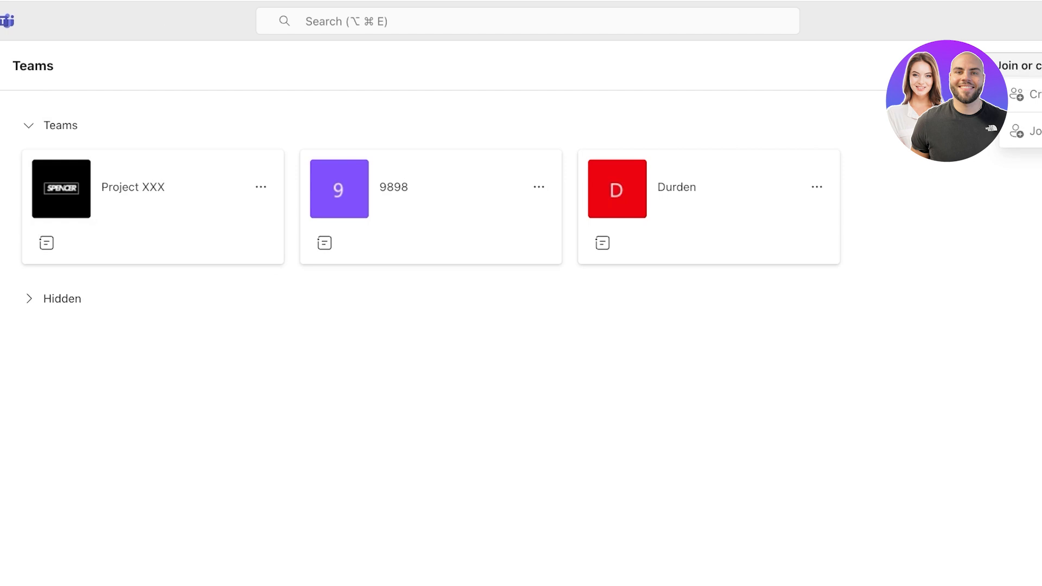
{"action": "left_click", "coordinate": [1004, 96]}
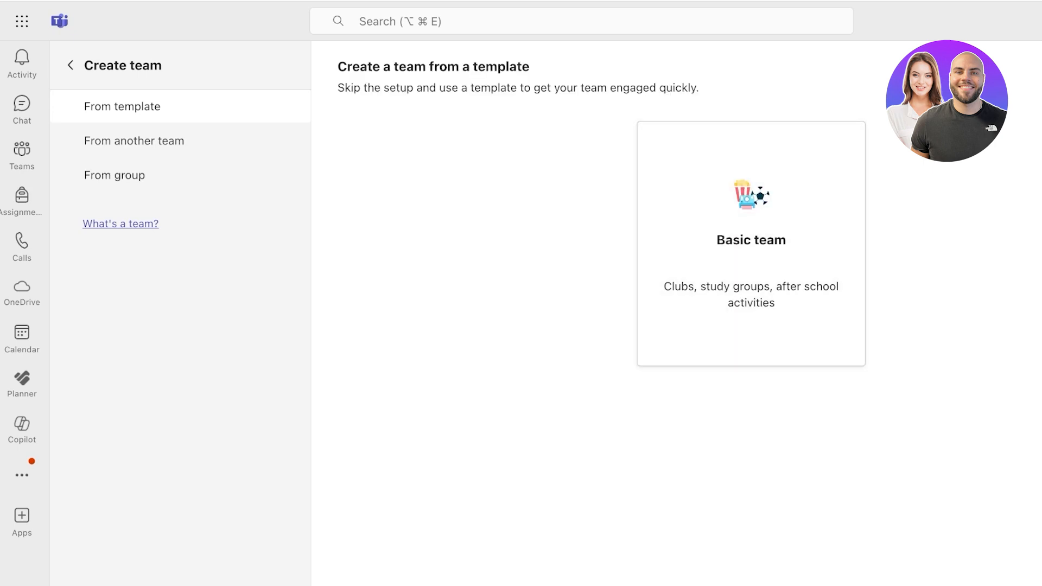
{"action": "left_click", "coordinate": [114, 175]}
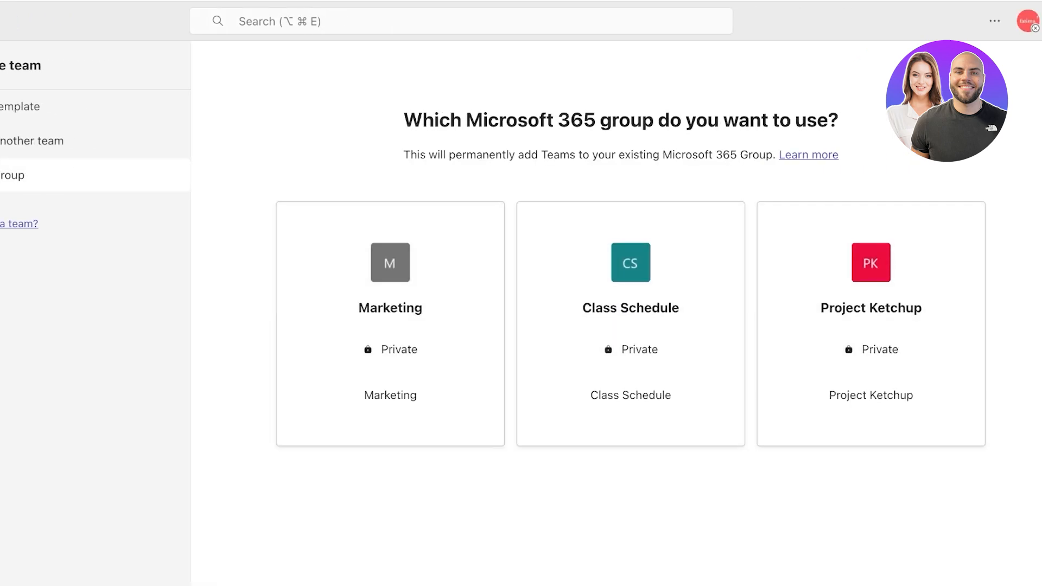
{"action": "left_click", "coordinate": [31, 140]}
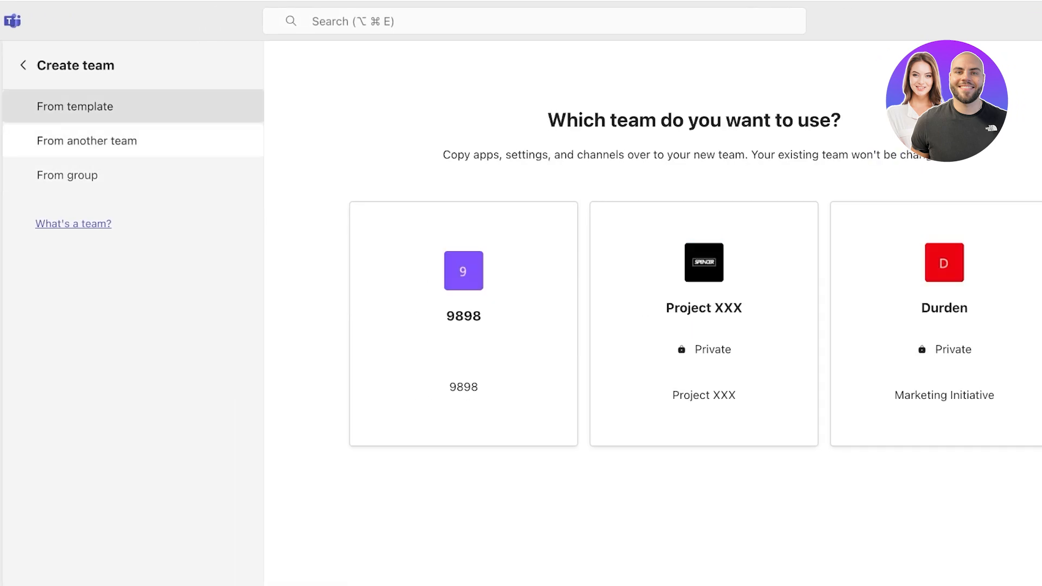
{"action": "left_click", "coordinate": [75, 107]}
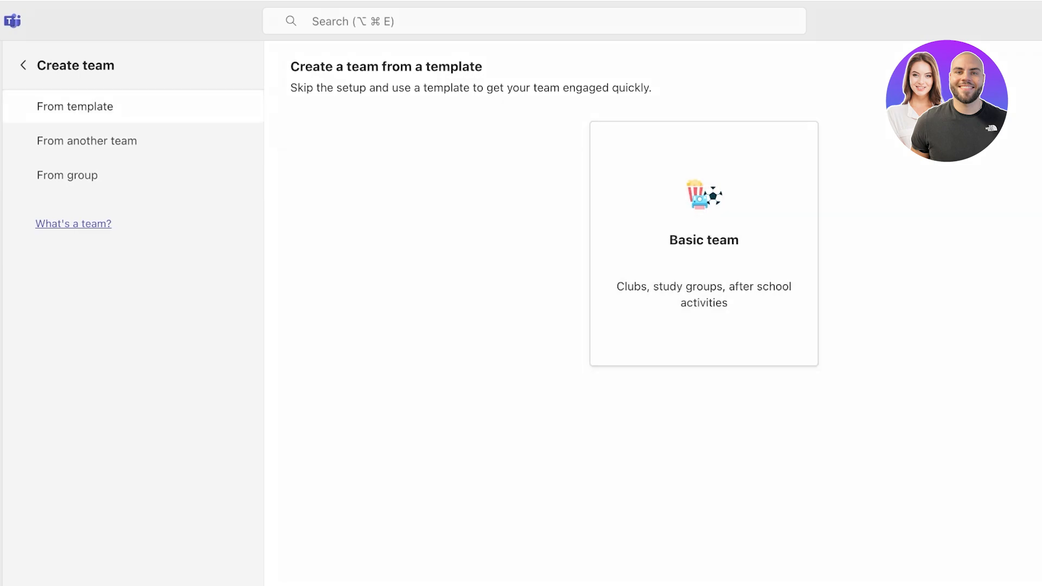
{"action": "left_click", "coordinate": [704, 243]}
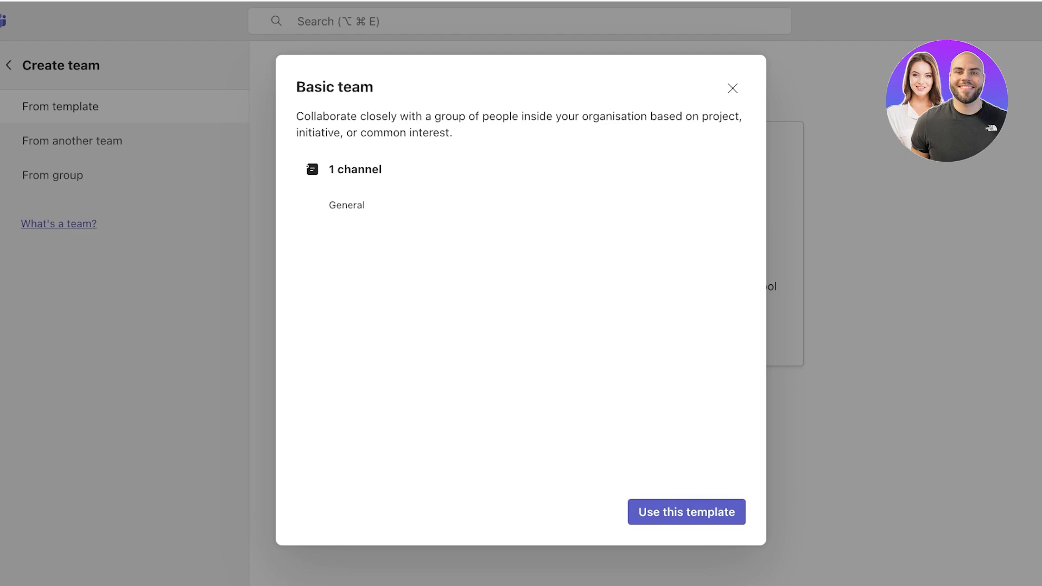
Use the Basic team template, make the team Private and name it Management.
{"action": "left_click", "coordinate": [686, 511]}
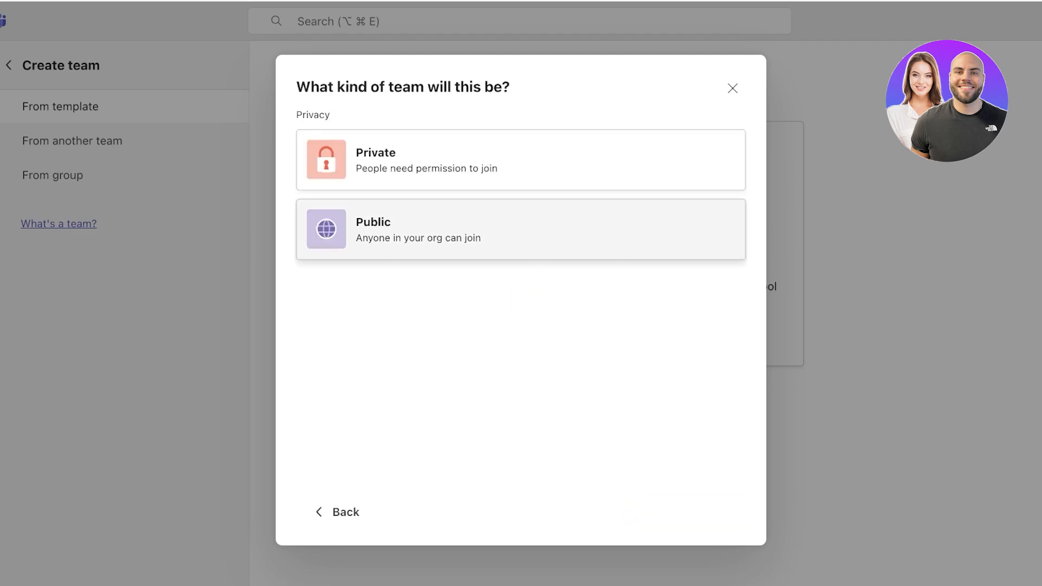
{"action": "left_click", "coordinate": [380, 157]}
{"action": "left_click", "coordinate": [380, 137]}
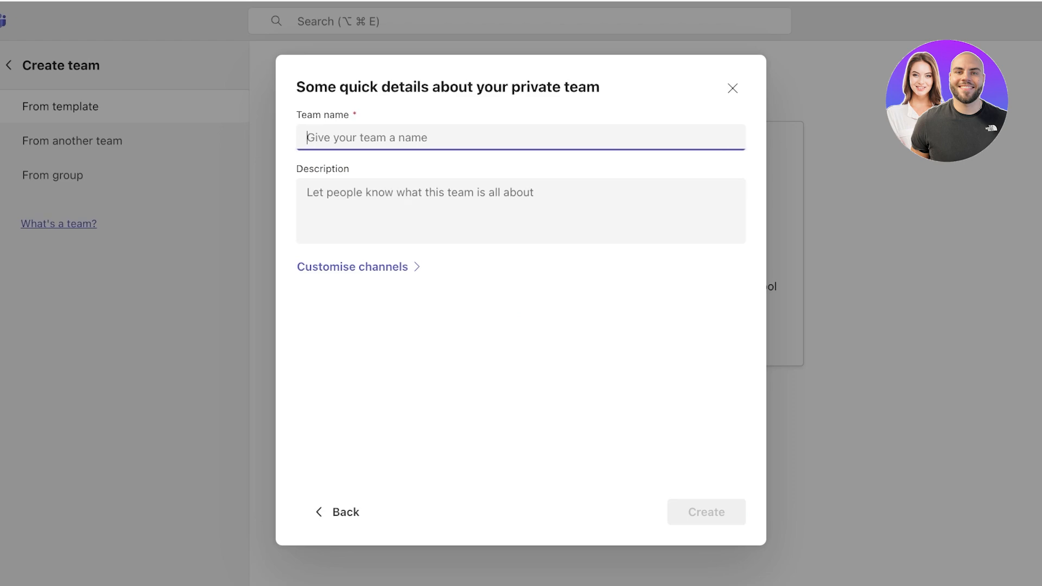
{"action": "type", "text": "E"}
{"action": "key", "text": "BackSpace"}
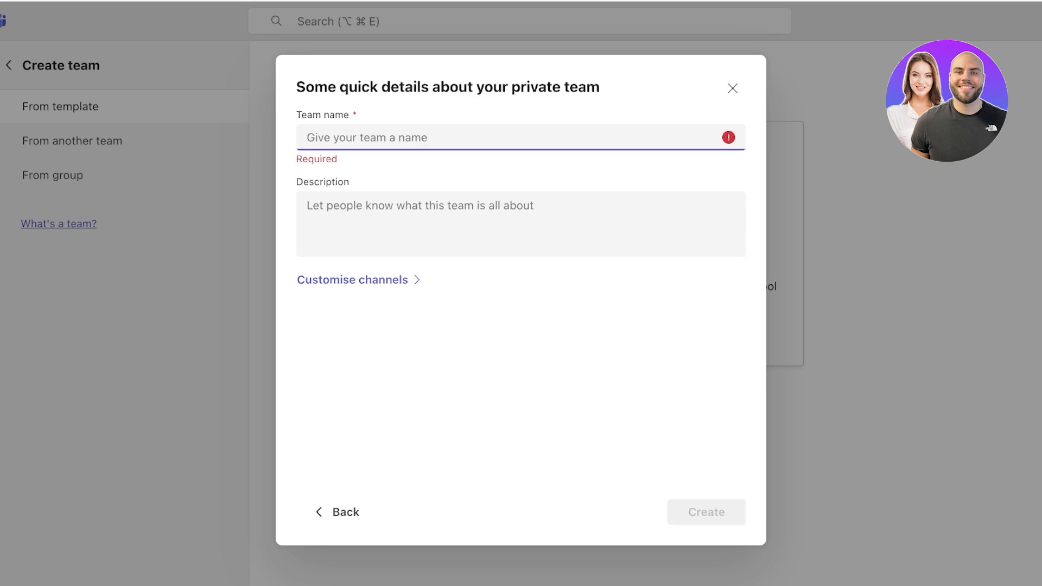
{"action": "type", "text": "W"}
{"action": "key", "text": "BackSpace"}
{"action": "type", "text": "Management"}
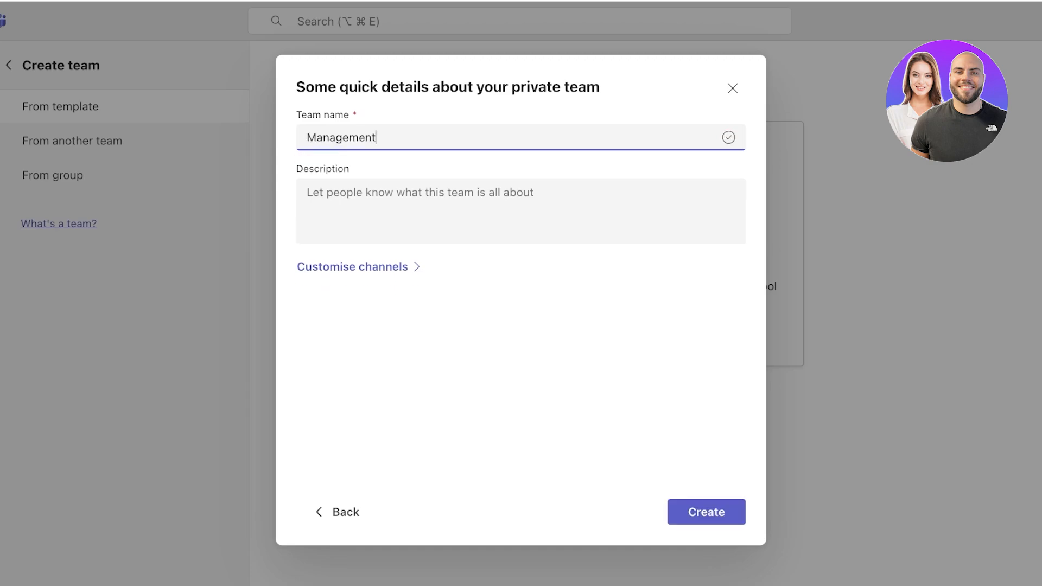
Keep the default channels, create the Management team, and return to the teams overview.
{"action": "key", "text": "Tab"}
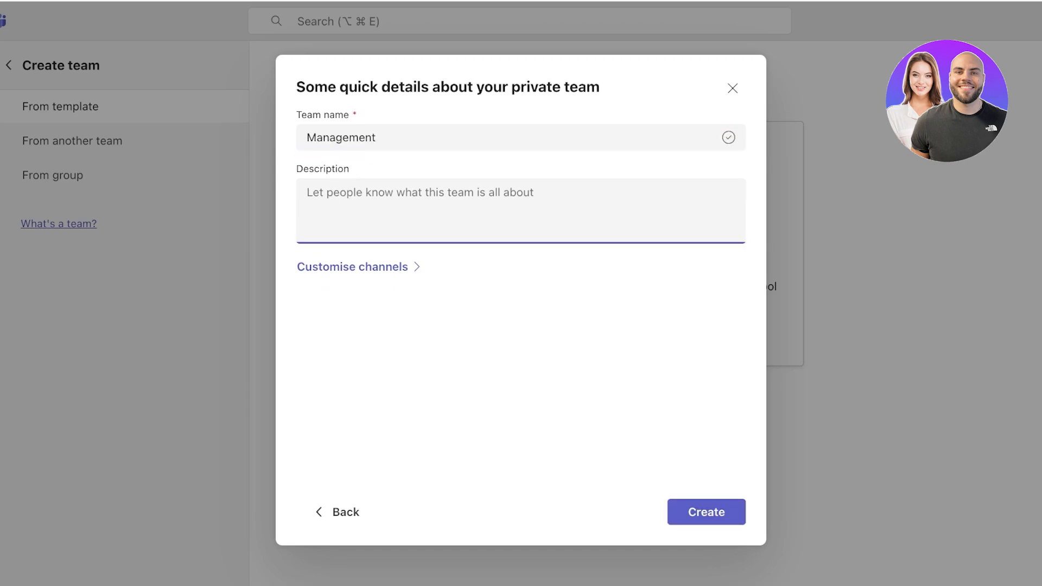
{"action": "key", "text": "Tab"}
{"action": "key", "text": "Return"}
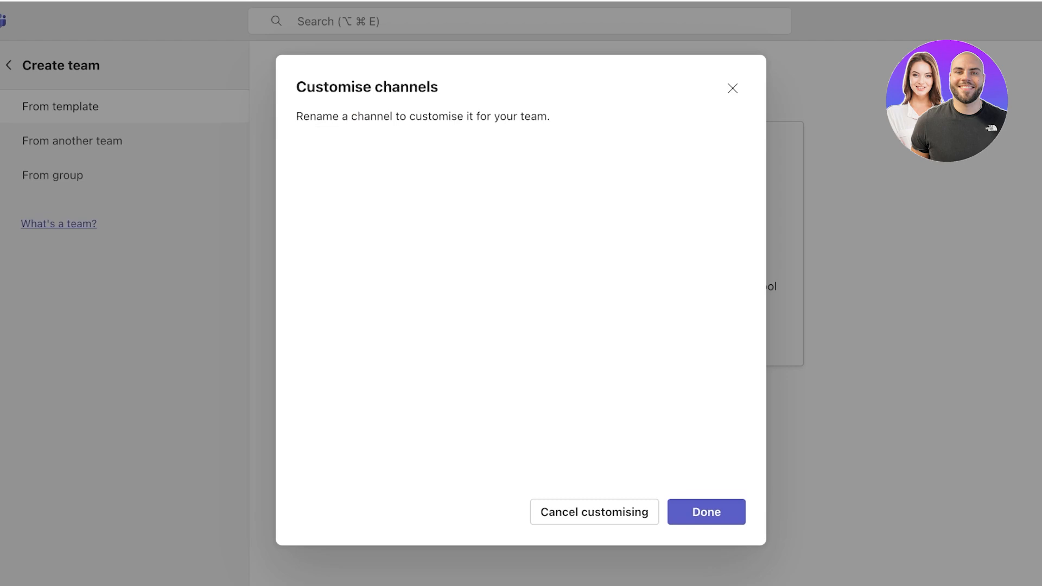
{"action": "left_click", "coordinate": [707, 512]}
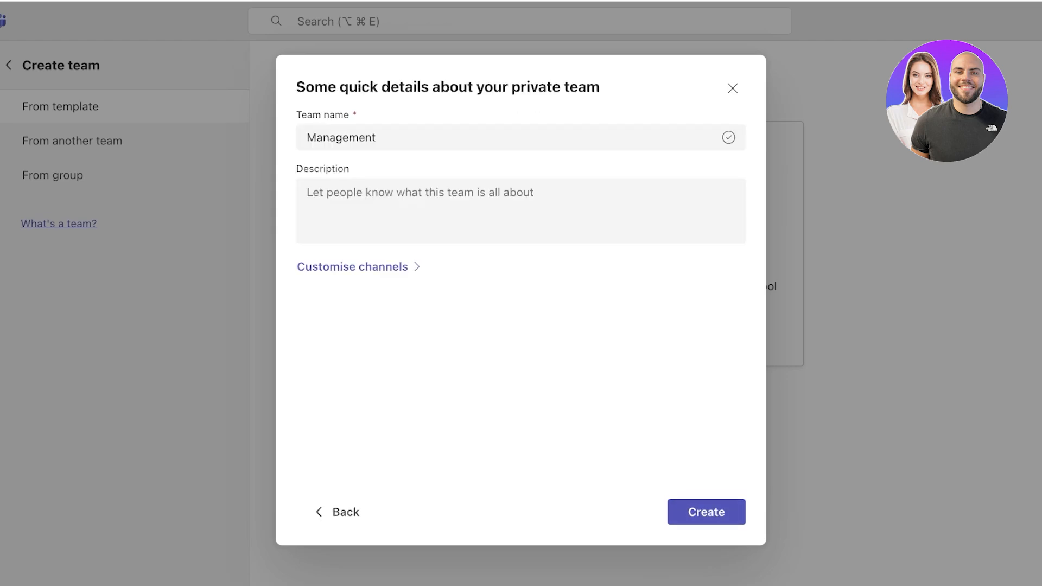
{"action": "left_click", "coordinate": [706, 512]}
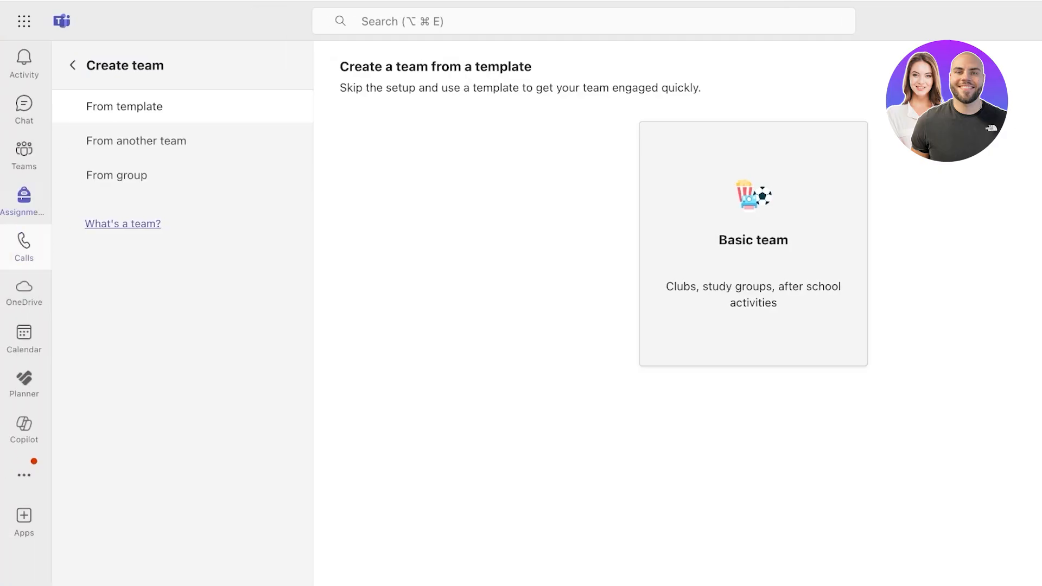
{"action": "left_click", "coordinate": [24, 155]}
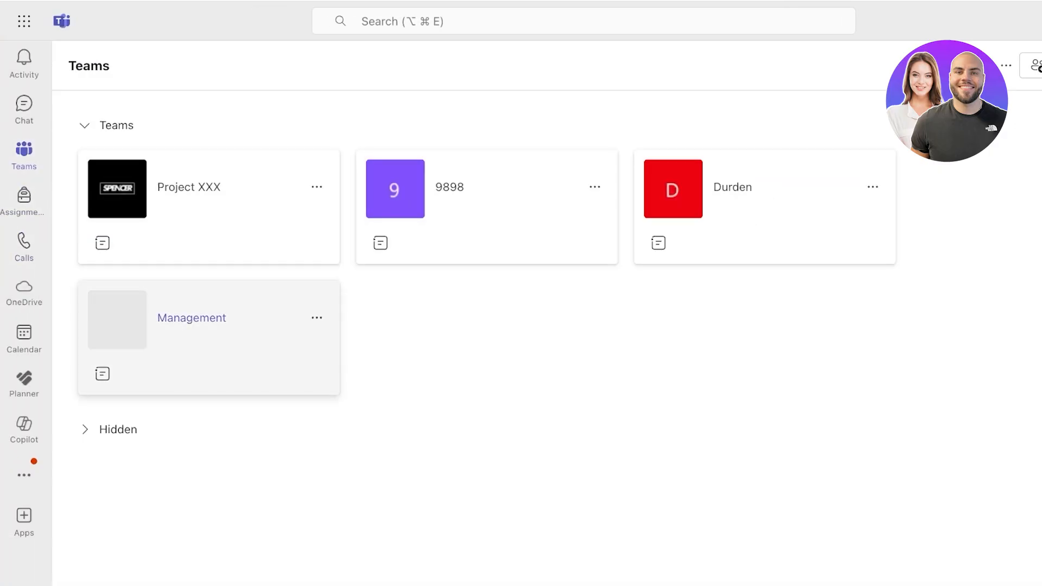
Open Manage team for Management, expand Members and guests, and start adding a member.
{"action": "left_click", "coordinate": [317, 318]}
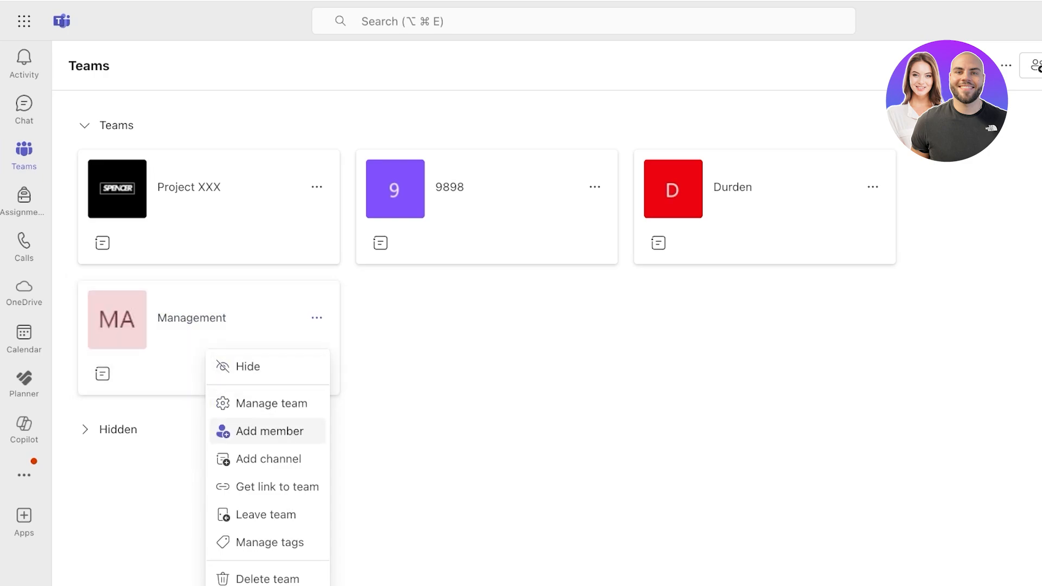
{"action": "left_click", "coordinate": [271, 403]}
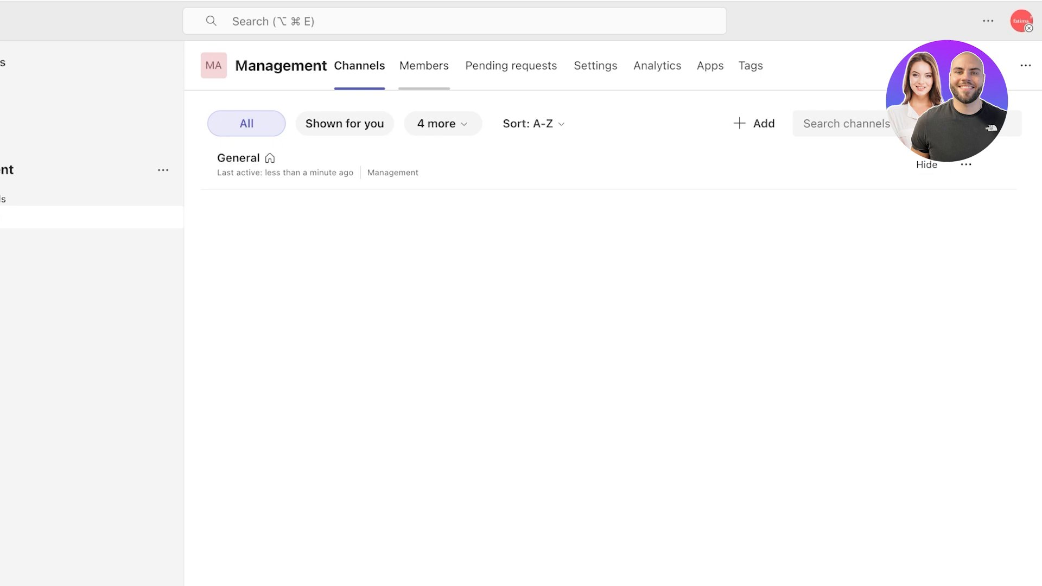
{"action": "left_click", "coordinate": [424, 66]}
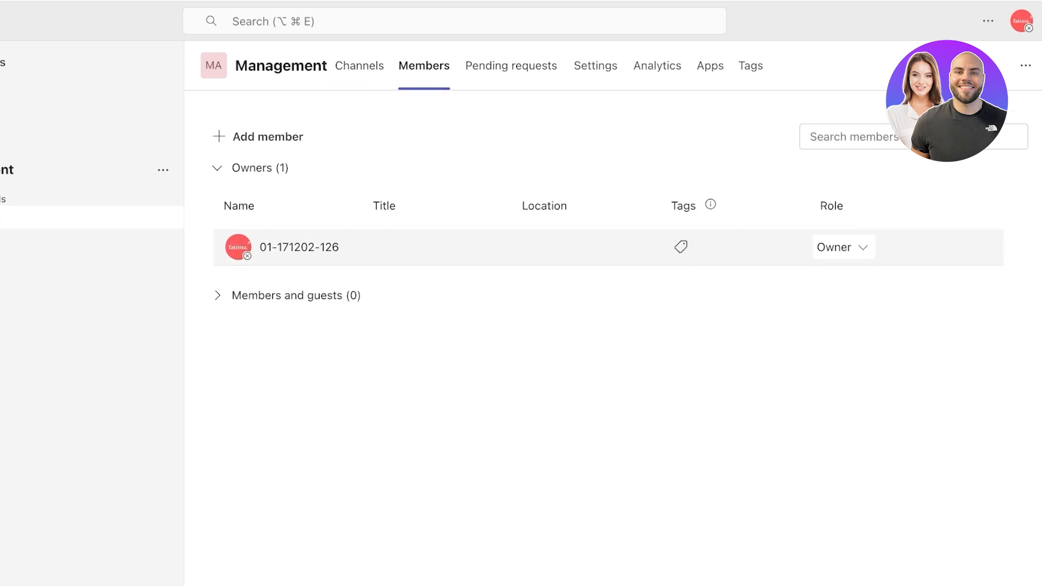
{"action": "left_click", "coordinate": [217, 295]}
{"action": "left_click", "coordinate": [267, 136]}
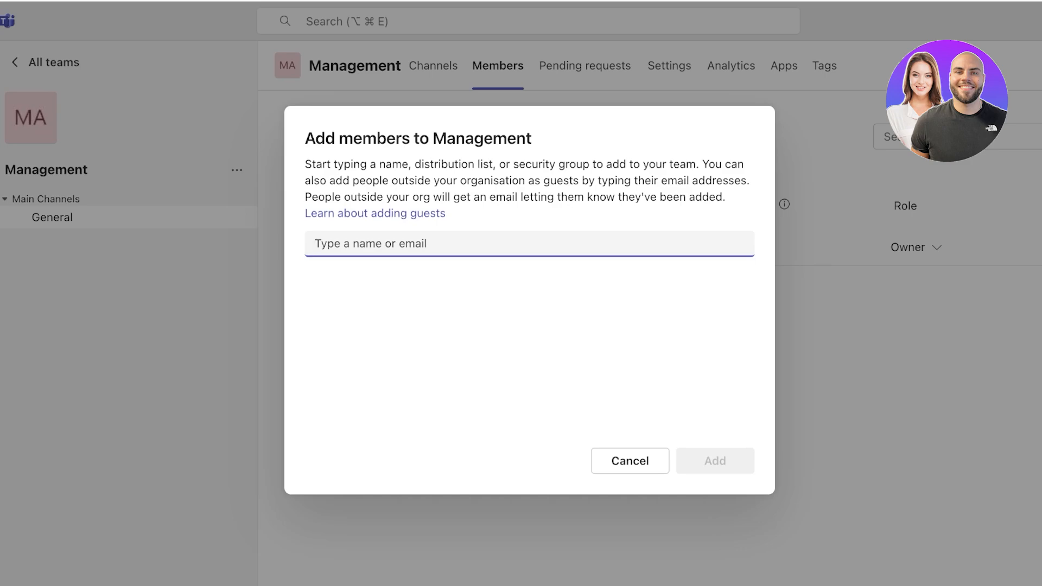
Add an outside person as a guest to Management by their e-mail address and dismiss the confirmation.
{"action": "type", "text": "wewabo"}
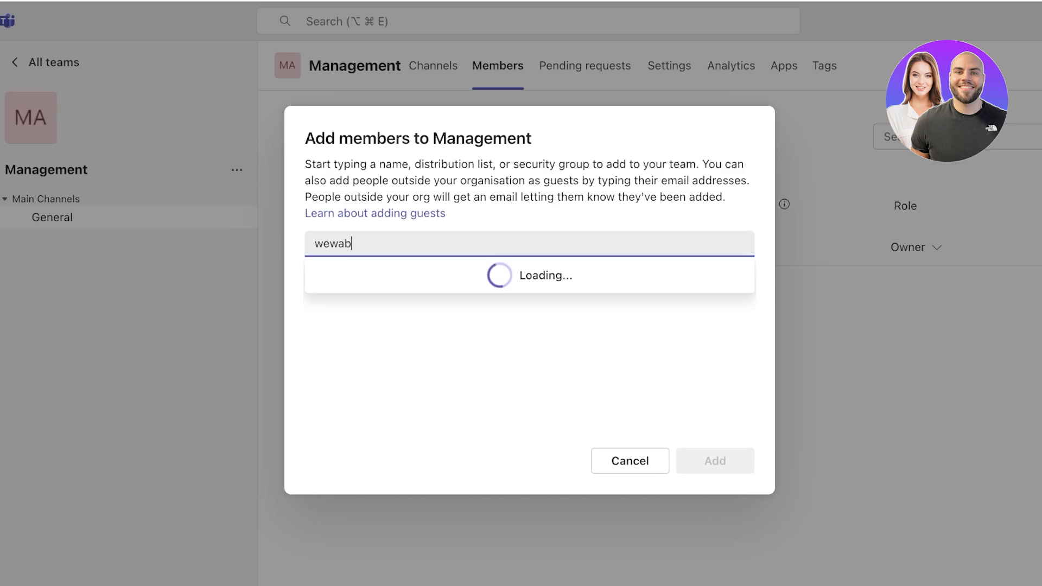
{"action": "key", "text": "BackSpace"}
{"action": "key", "text": "BackSpace"}
{"action": "key", "text": "BackSpace"}
{"action": "key", "text": "BackSpace"}
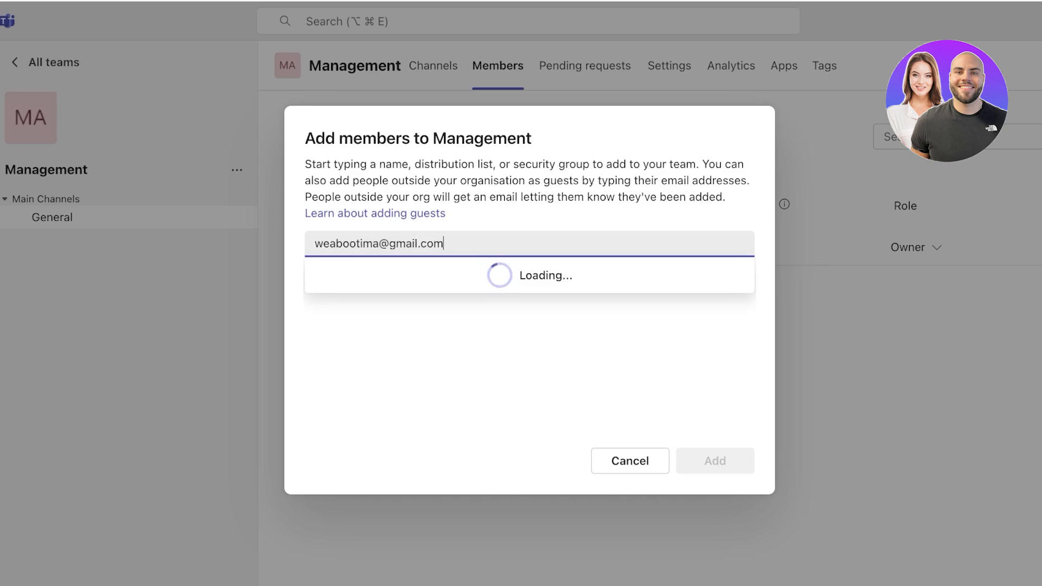
{"action": "key", "text": "Return"}
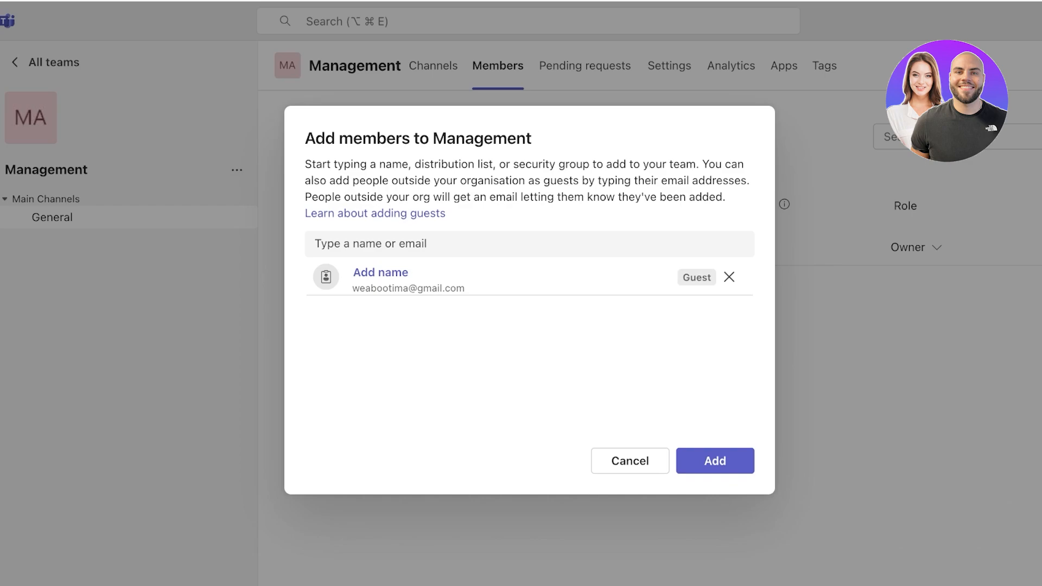
{"action": "left_click", "coordinate": [714, 461]}
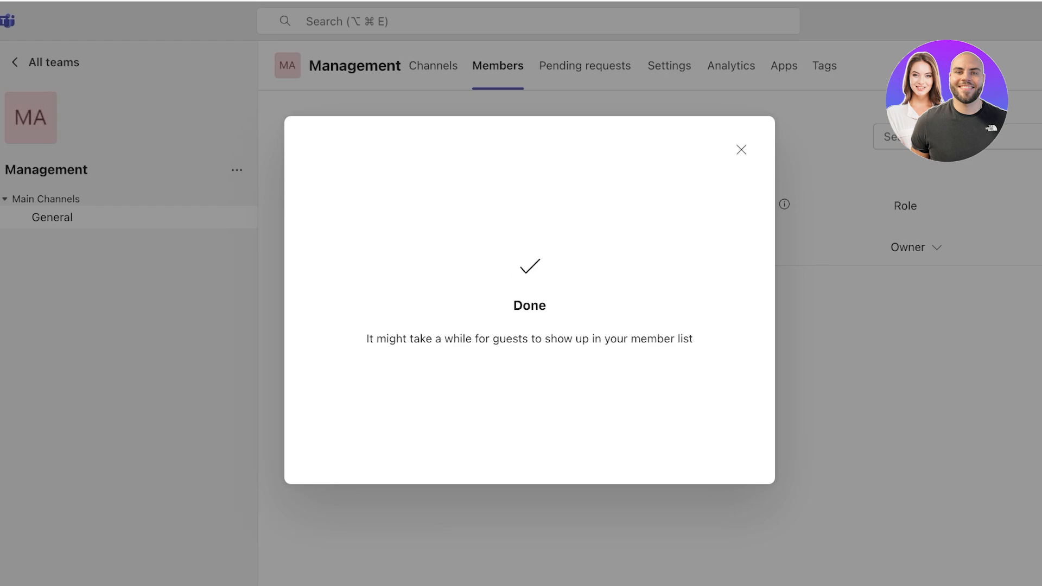
{"action": "left_click", "coordinate": [741, 149]}
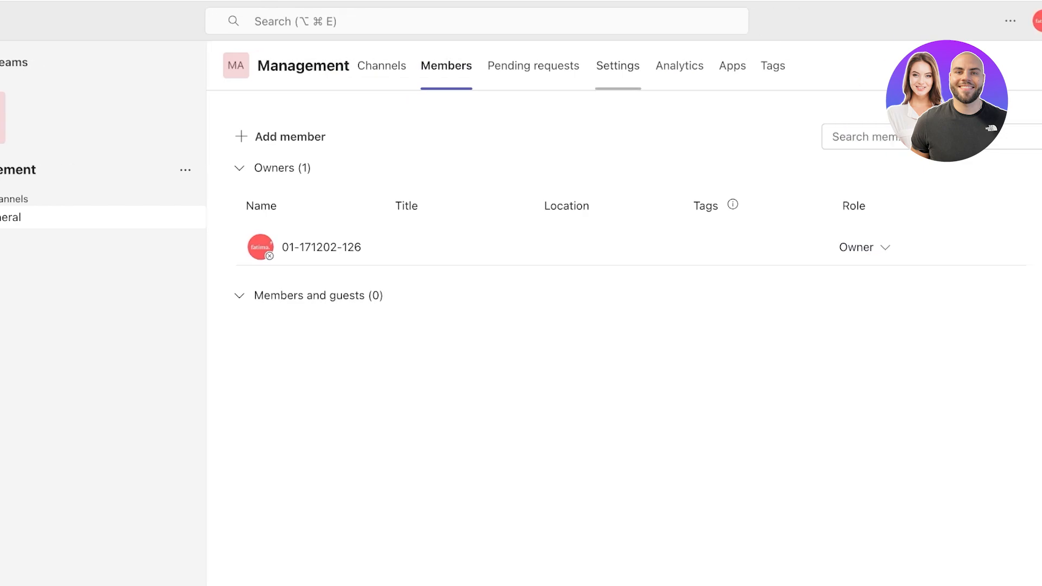
Review Management's member permission settings, then view its Tags page showing no tags.
{"action": "left_click", "coordinate": [669, 66]}
{"action": "scroll", "coordinate": [613, 326], "scroll_direction": "down", "scroll_amount": 3}
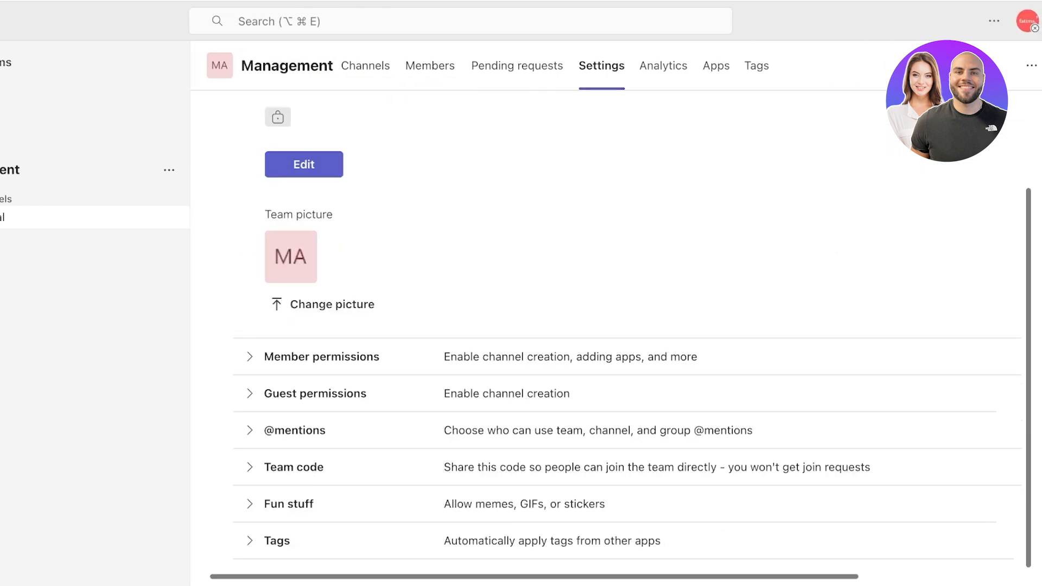
{"action": "left_click", "coordinate": [321, 356]}
{"action": "scroll", "coordinate": [322, 357], "scroll_direction": "down", "scroll_amount": 4}
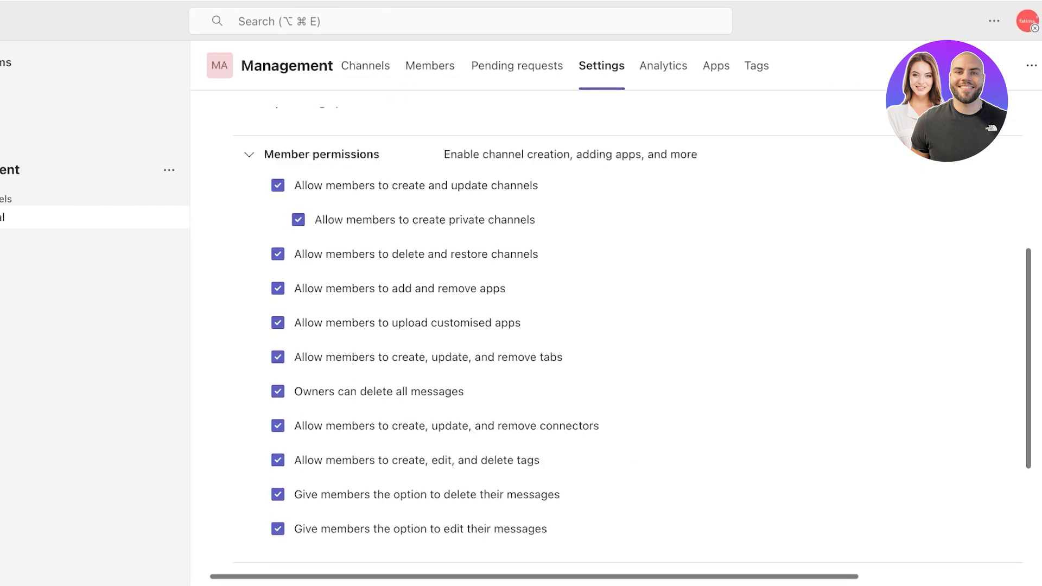
{"action": "scroll", "coordinate": [613, 326], "scroll_direction": "down", "scroll_amount": 3}
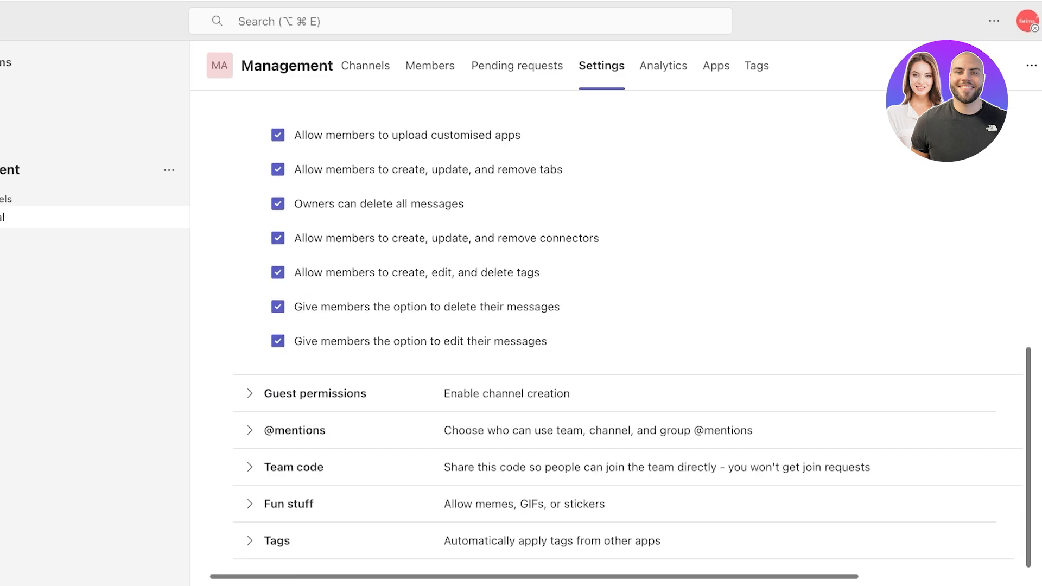
{"action": "left_click", "coordinate": [757, 66]}
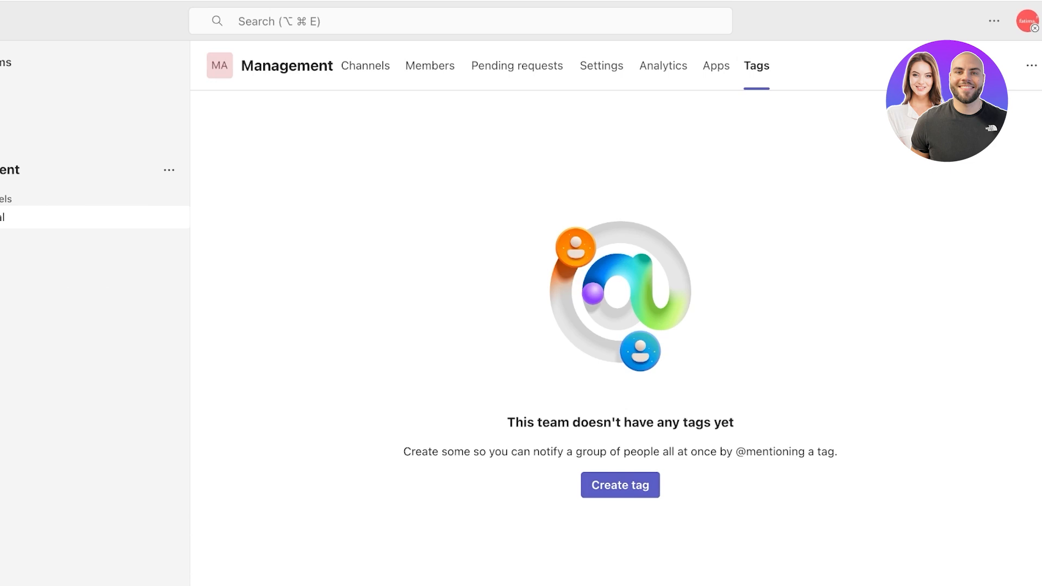
{"action": "left_click", "coordinate": [365, 65]}
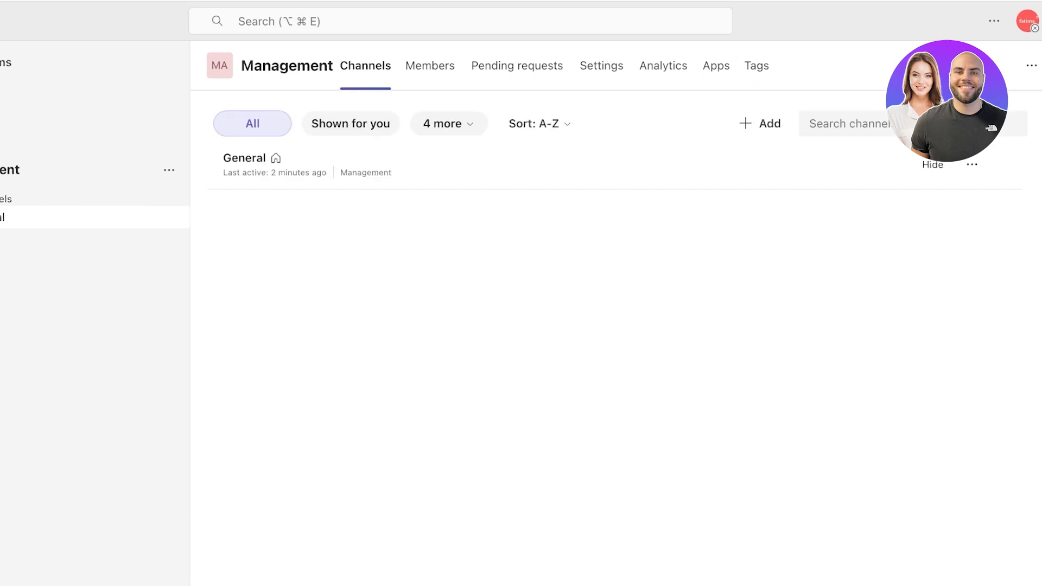
{"action": "left_click", "coordinate": [971, 165]}
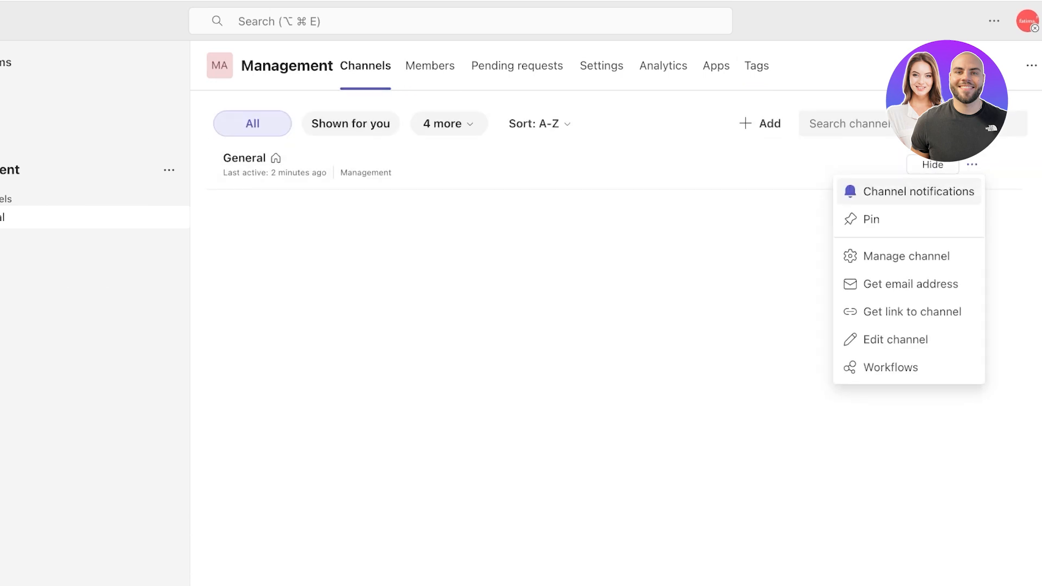
{"action": "left_click", "coordinate": [749, 244]}
{"action": "left_click", "coordinate": [759, 123]}
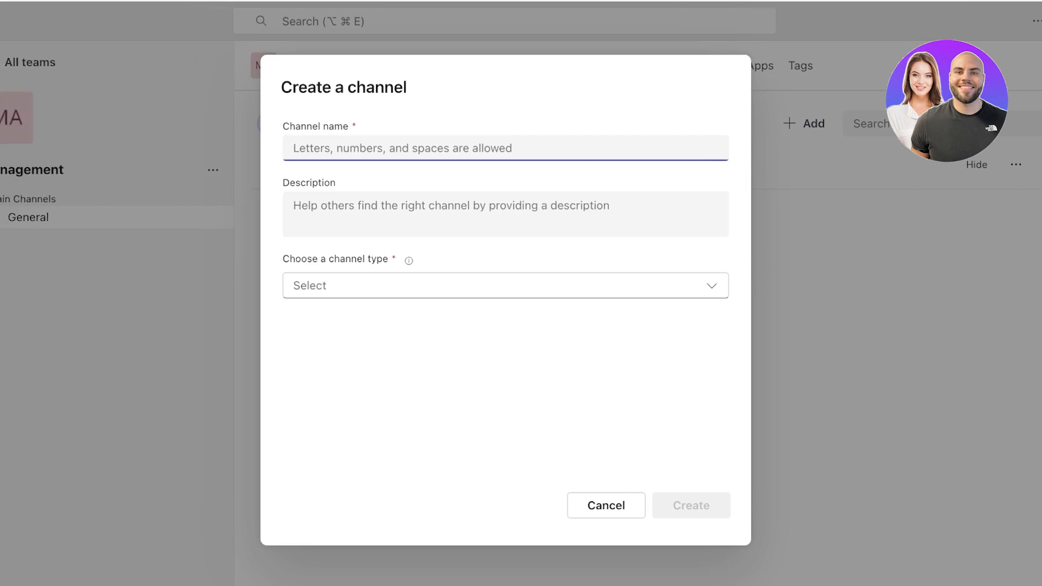
{"action": "type", "text": "Pro"}
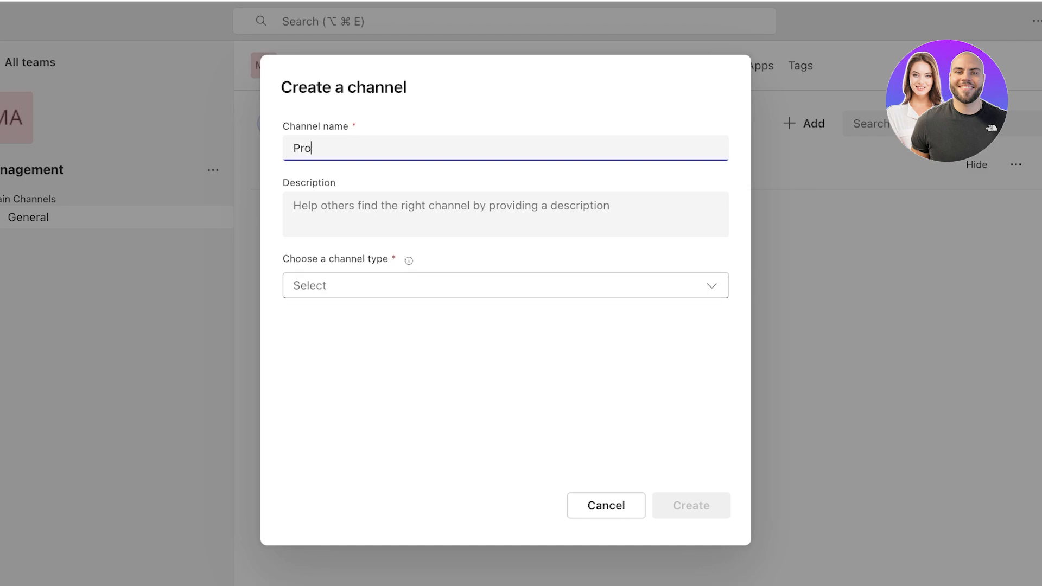
{"action": "type", "text": "ject KYC"}
{"action": "key", "text": "Tab"}
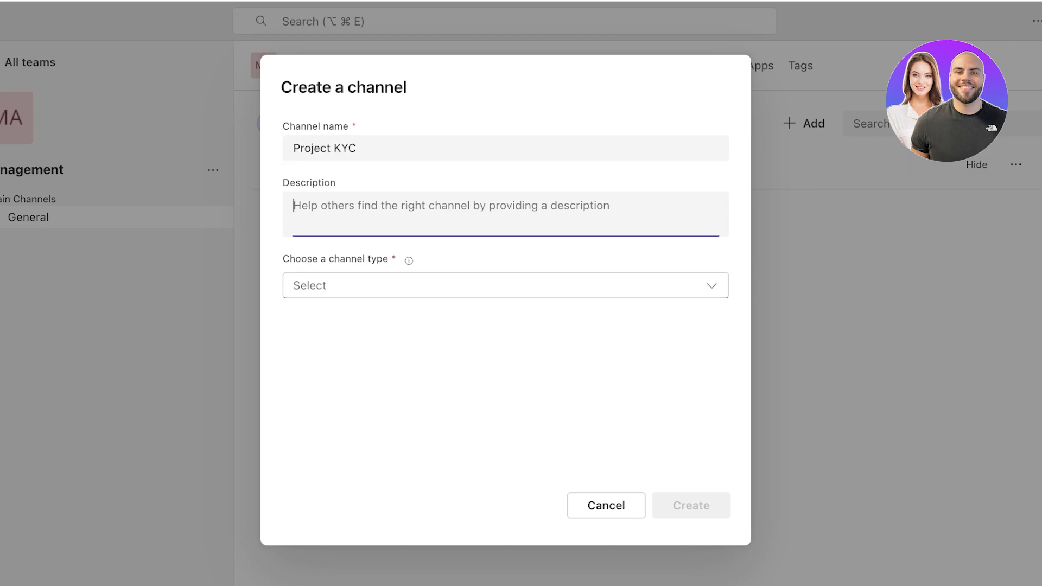
{"action": "type", "text": "A"}
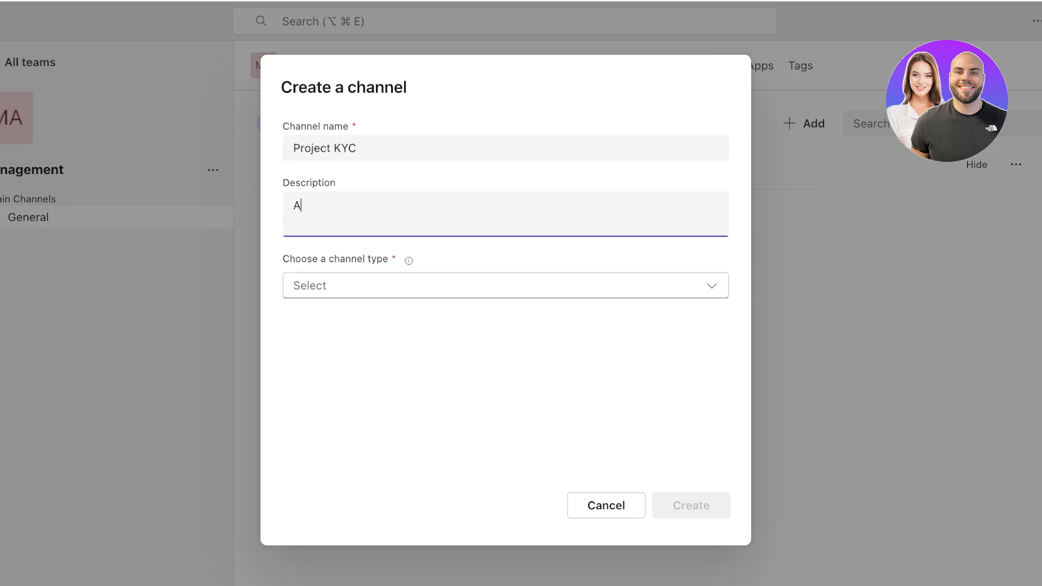
{"action": "key", "text": "BackSpace"}
Set Project KYC to Private, create it, and skip adding members.
{"action": "left_click", "coordinate": [505, 285]}
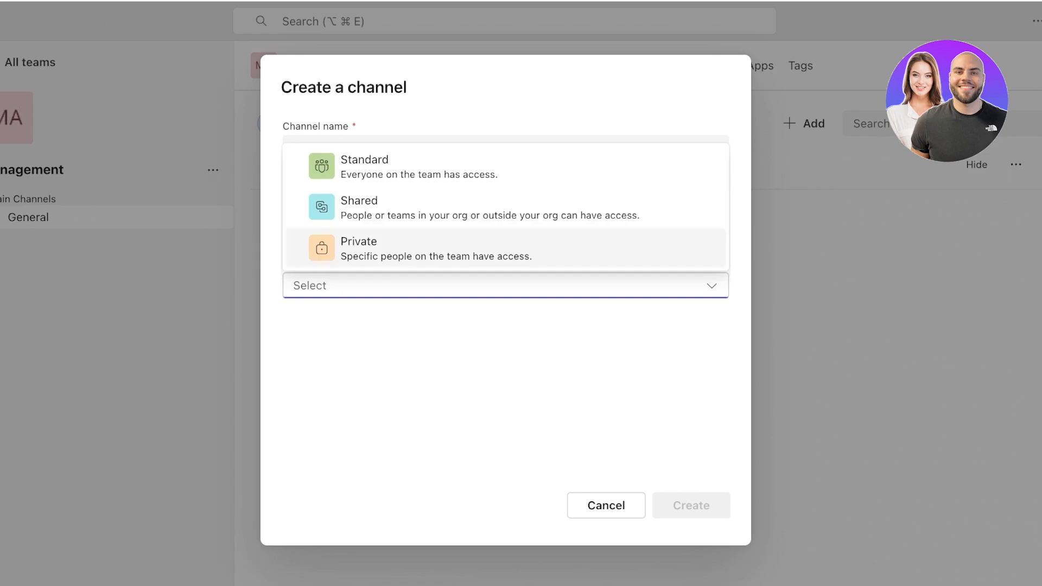
{"action": "left_click", "coordinate": [434, 248]}
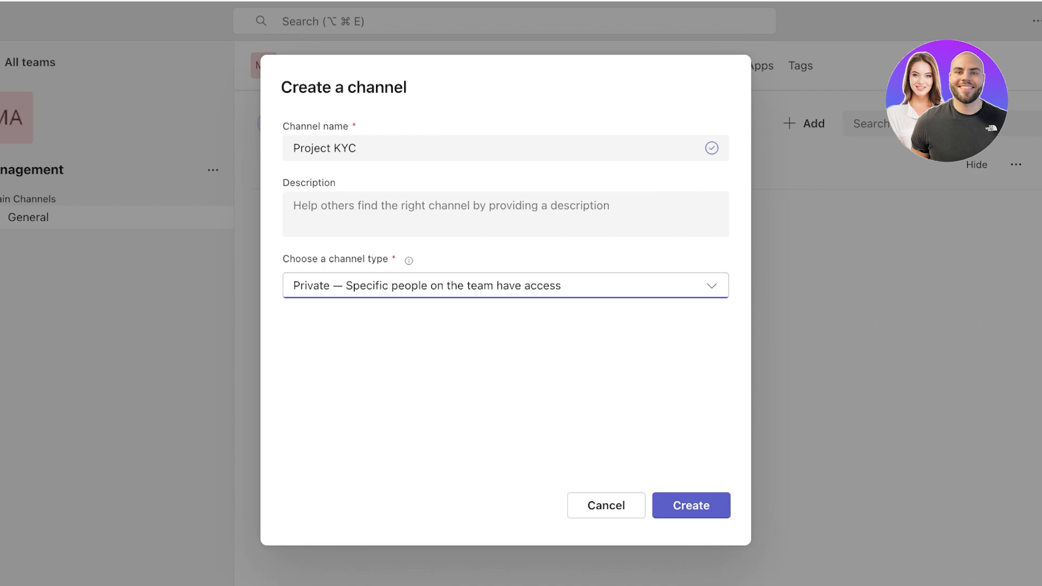
{"action": "left_click", "coordinate": [691, 505]}
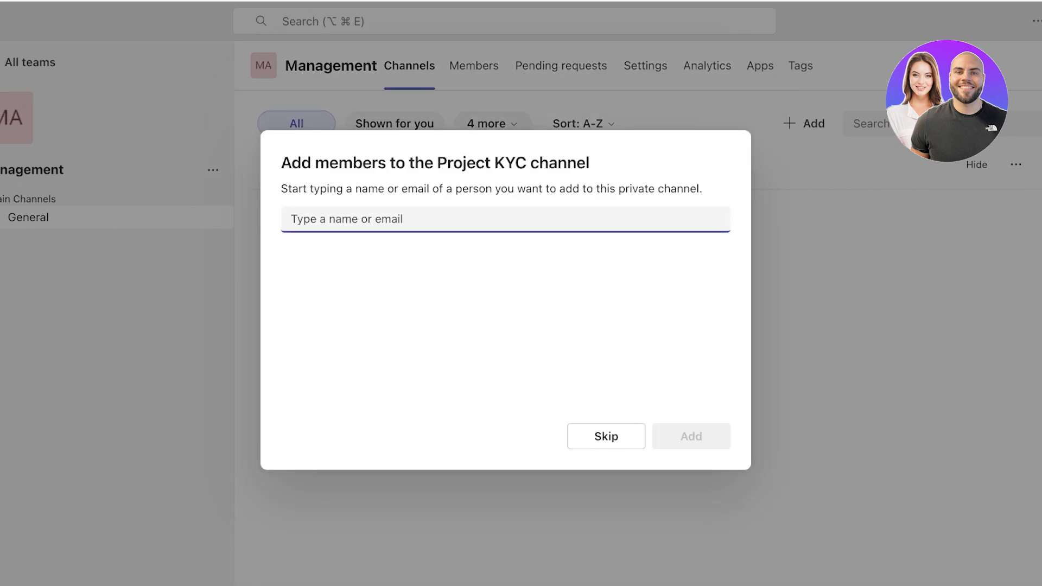
{"action": "left_click", "coordinate": [606, 436]}
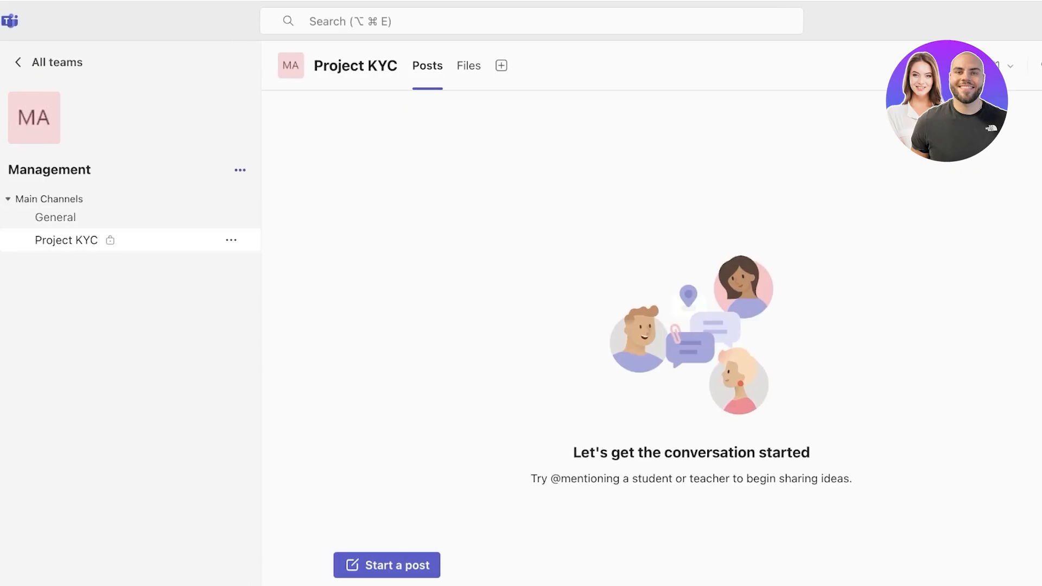
Add a channel named 'Project 941' to Management with the Private channel type.
{"action": "left_click", "coordinate": [240, 170]}
{"action": "key", "text": "Escape"}
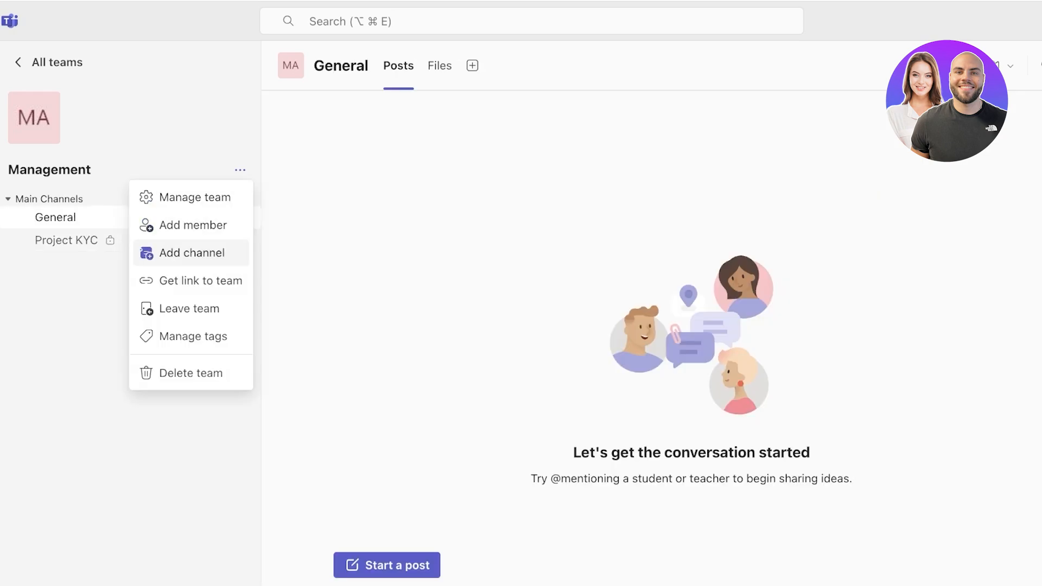
{"action": "left_click", "coordinate": [192, 252]}
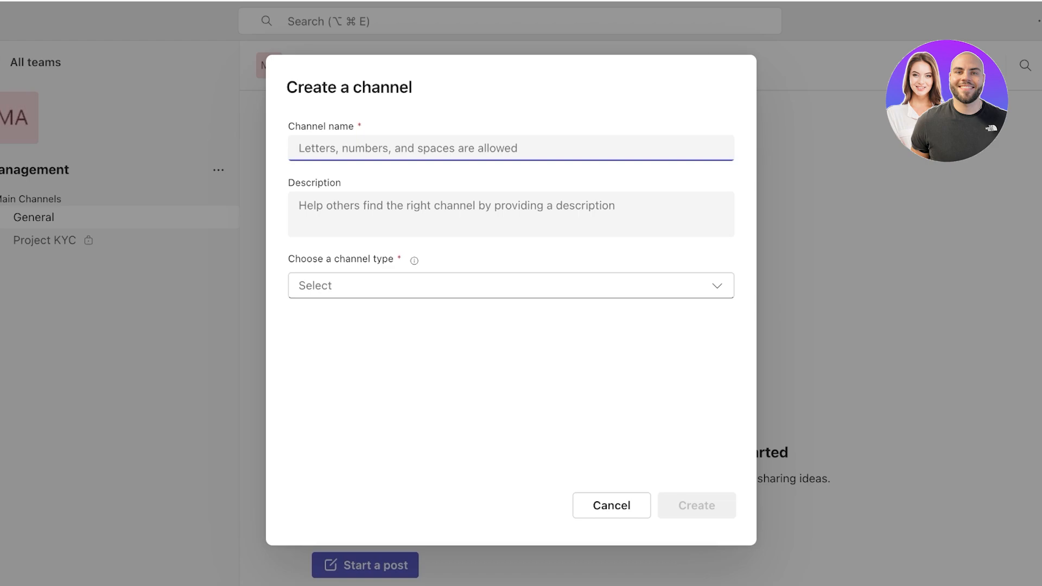
{"action": "type", "text": "Project 94"}
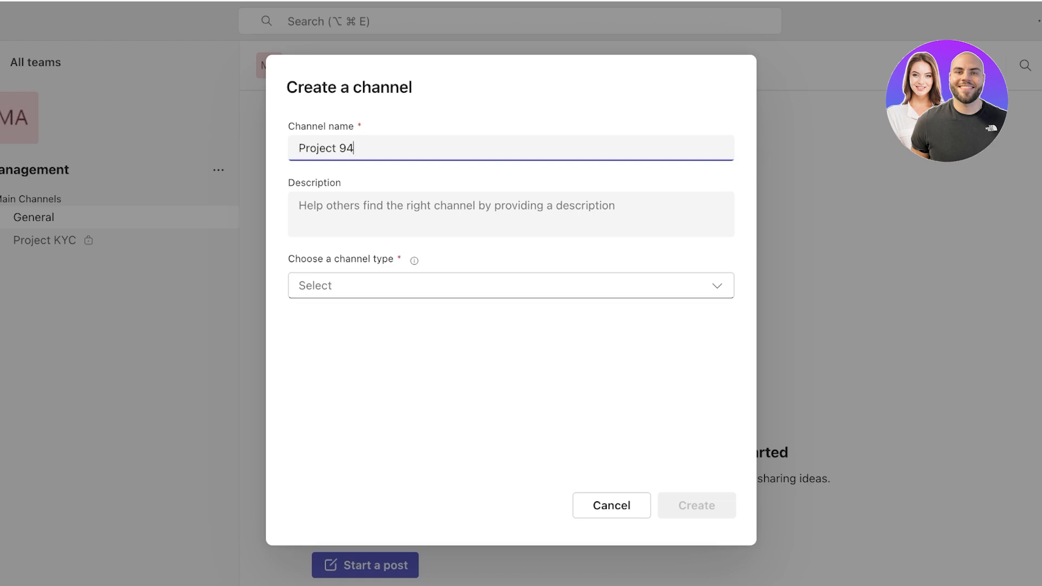
{"action": "type", "text": "1"}
{"action": "left_click", "coordinate": [510, 285]}
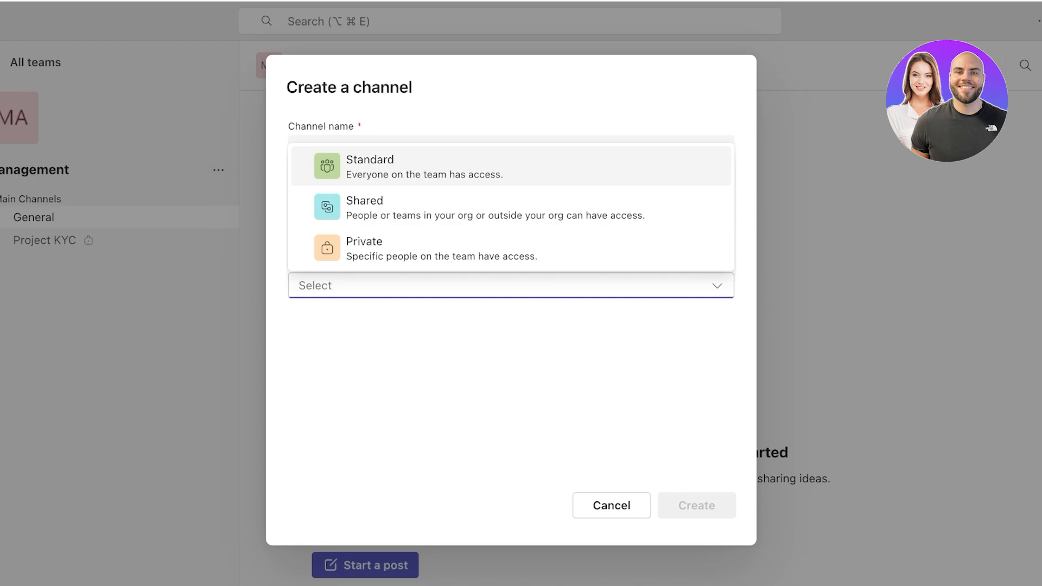
{"action": "left_click", "coordinate": [442, 248]}
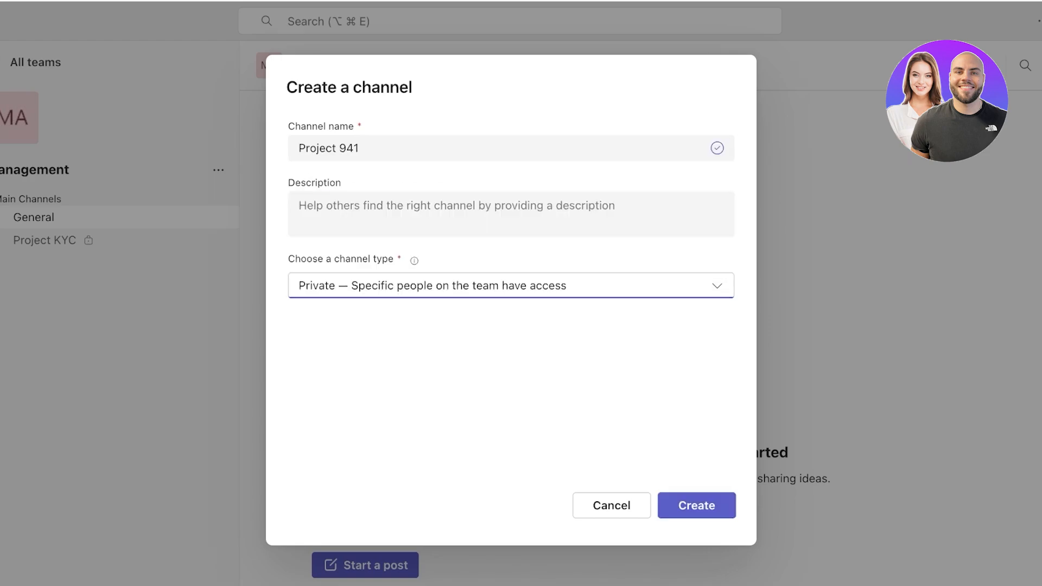
{"action": "left_click", "coordinate": [696, 505]}
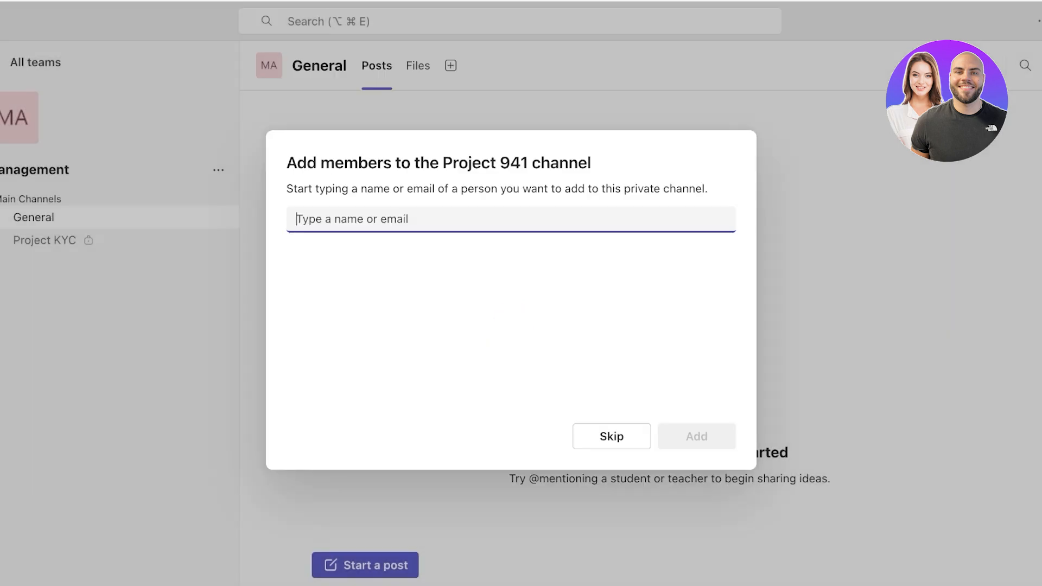
Skip adding members to Project 941, glance at Project KYC, then view Project 941's Files and Posts.
{"action": "left_click", "coordinate": [612, 436]}
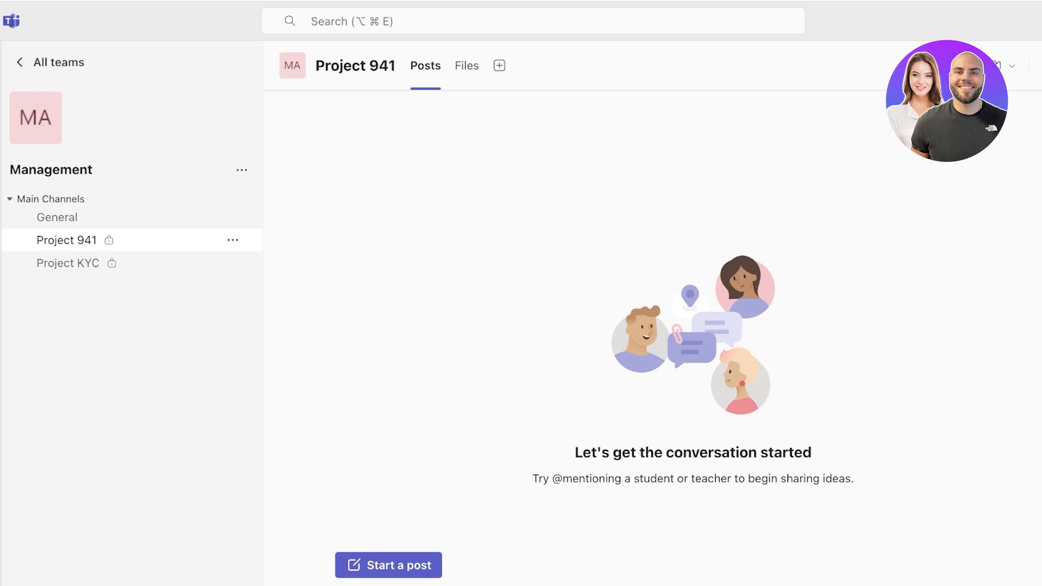
{"action": "left_click", "coordinate": [68, 263]}
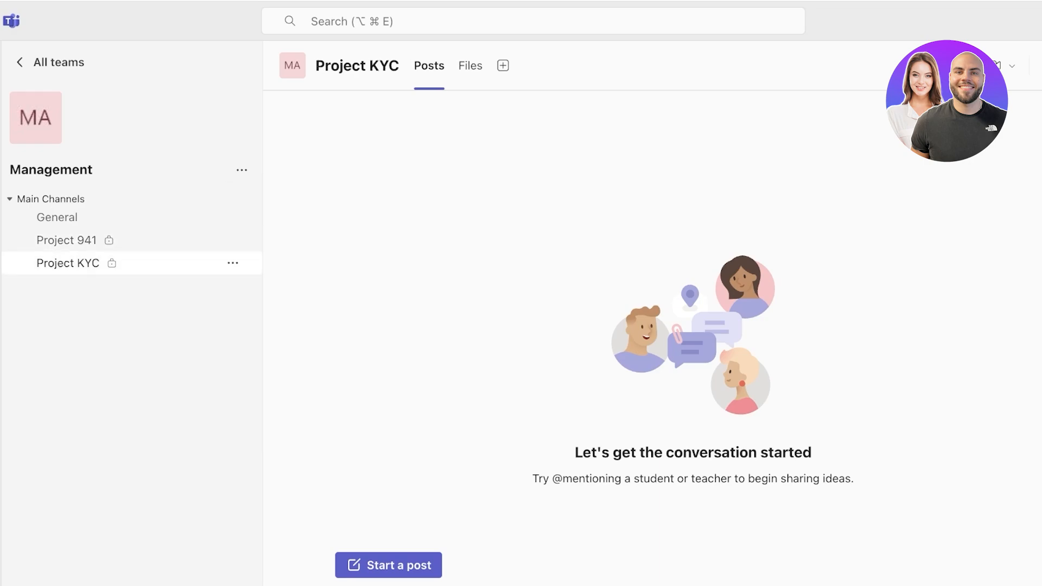
{"action": "left_click", "coordinate": [66, 240]}
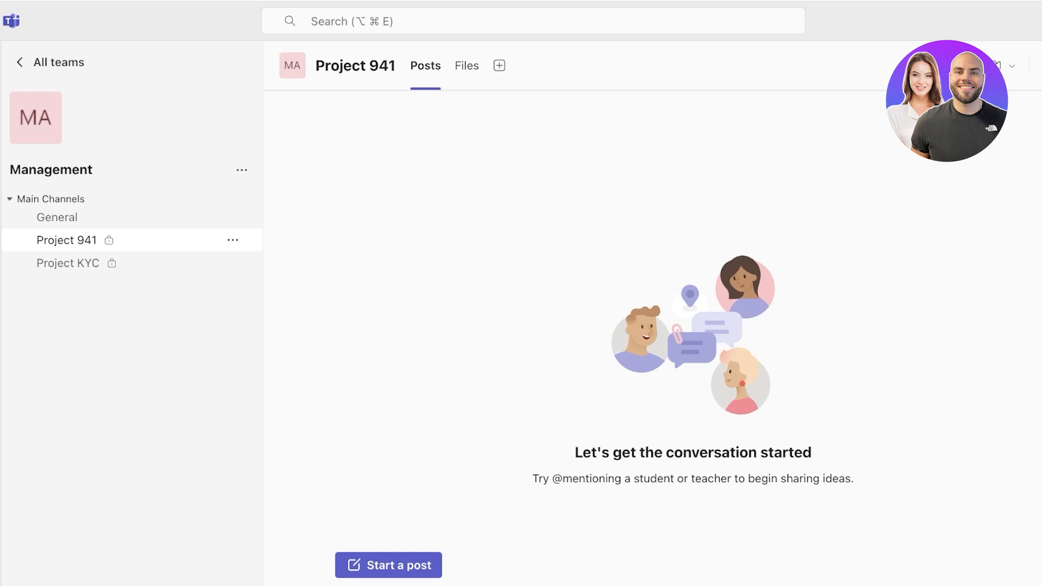
{"action": "left_click", "coordinate": [467, 66]}
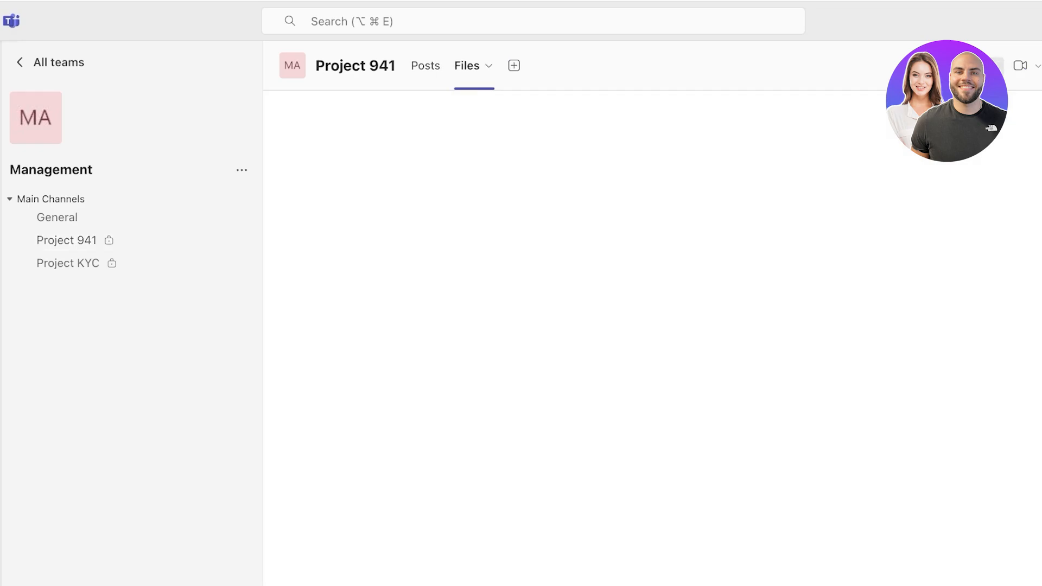
{"action": "left_click", "coordinate": [425, 65]}
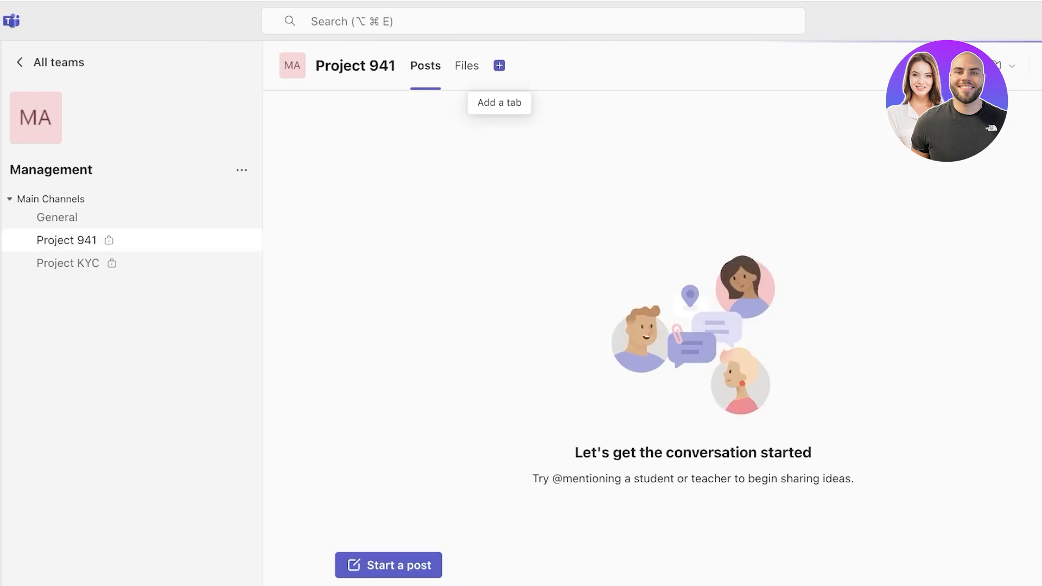
Set up a Loop tab with the channel announcement left on, then close the Loop setup.
{"action": "left_click", "coordinate": [500, 66]}
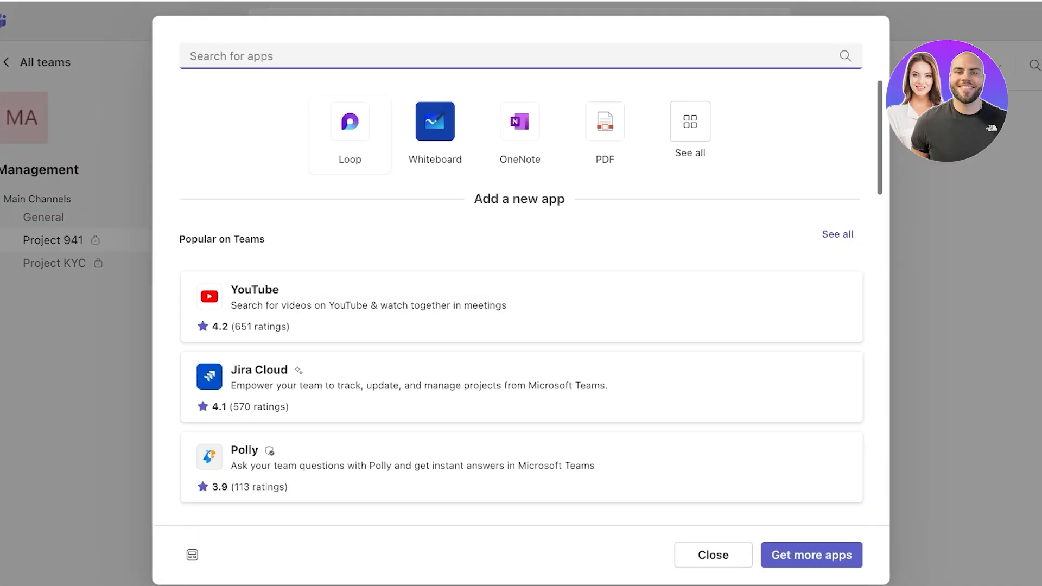
{"action": "left_click", "coordinate": [350, 122]}
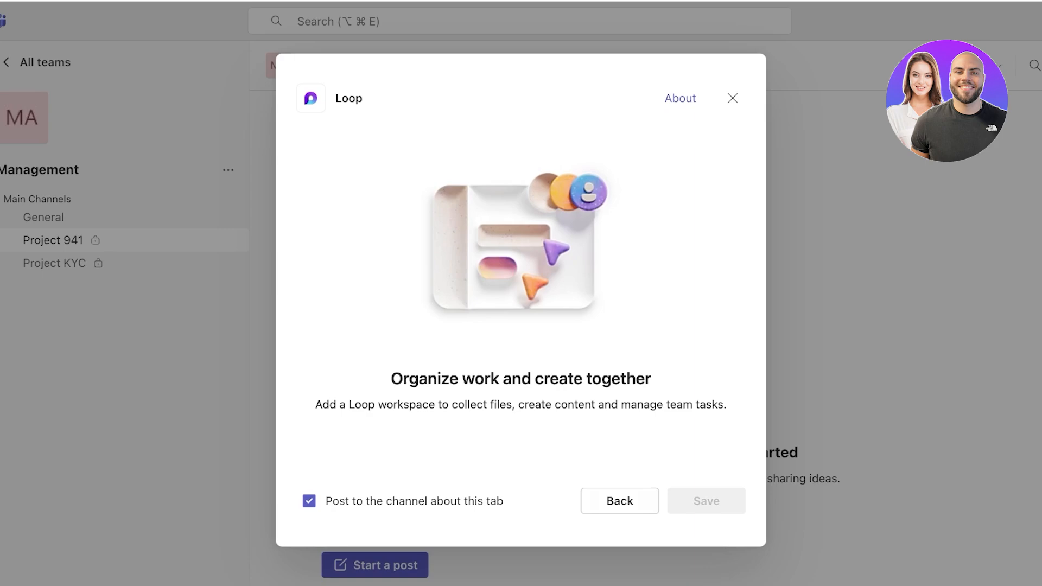
{"action": "left_click", "coordinate": [662, 165]}
{"action": "left_click", "coordinate": [308, 501]}
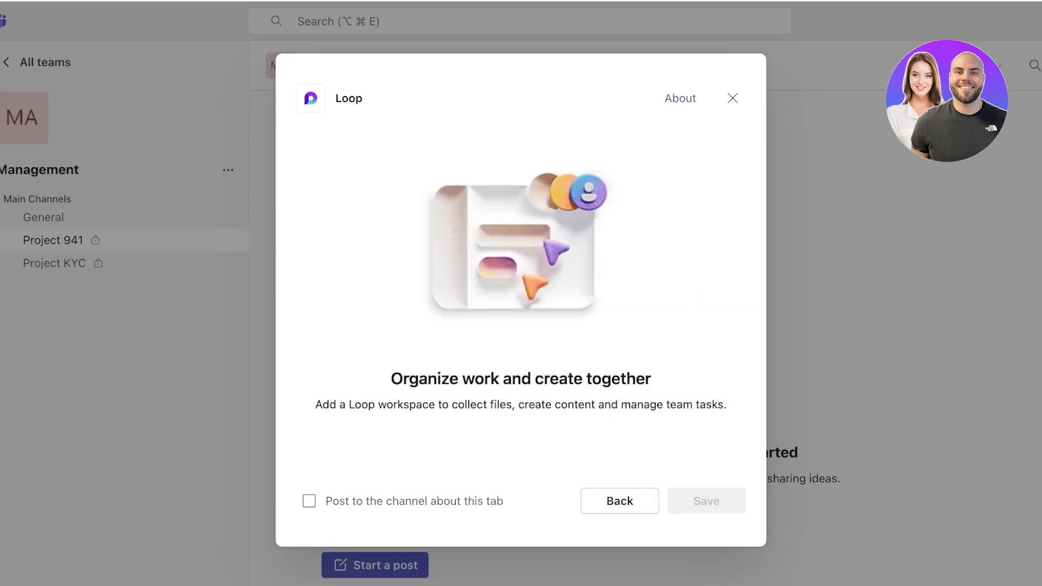
{"action": "left_click", "coordinate": [309, 501]}
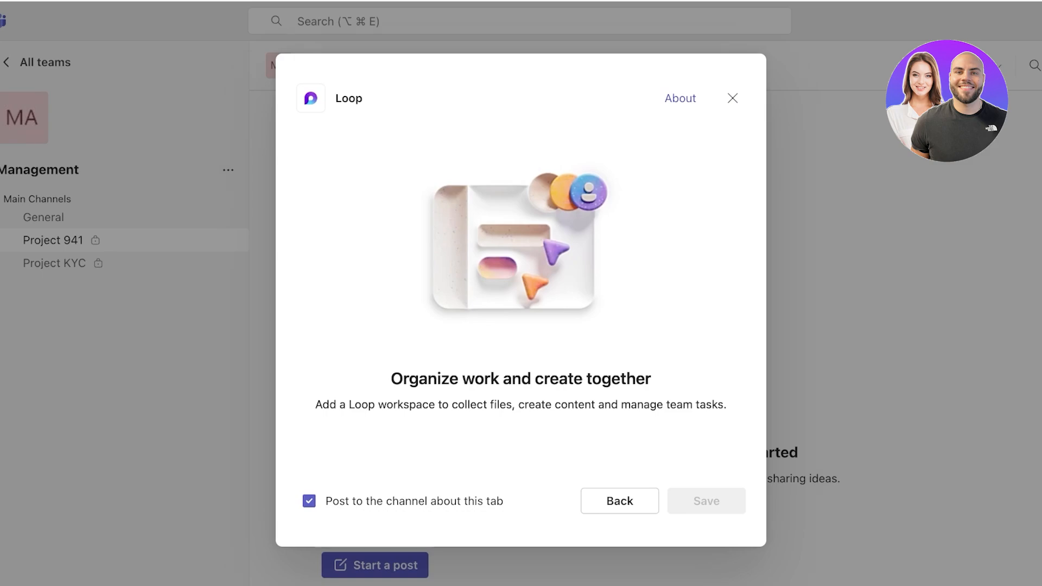
{"action": "left_click", "coordinate": [706, 501]}
{"action": "left_click", "coordinate": [732, 98]}
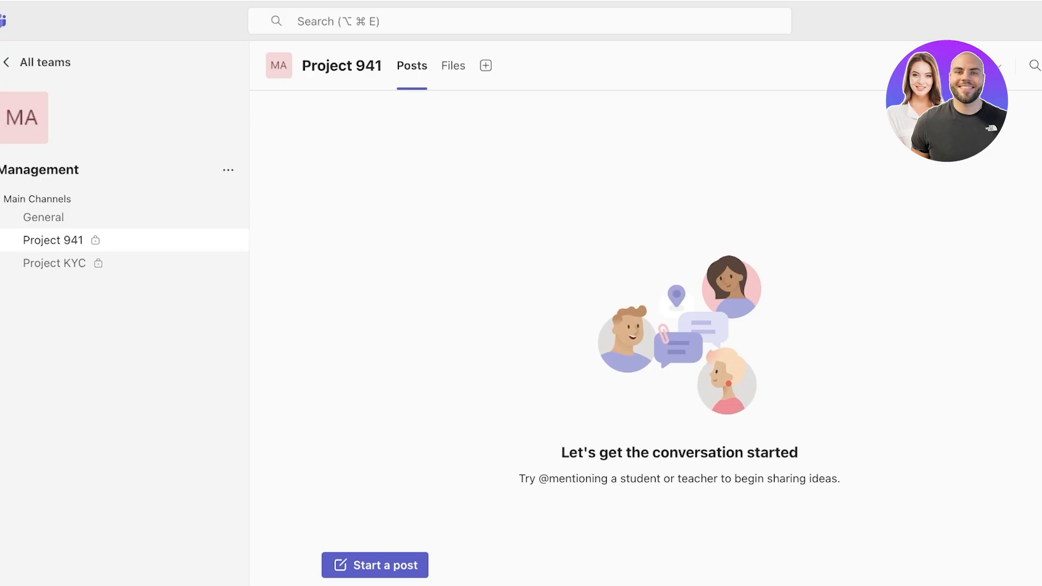
Abandon a Whiteboard tab, save the Loop Workspace tab in General, and return to Project 941.
{"action": "left_click", "coordinate": [485, 65]}
{"action": "left_click", "coordinate": [434, 131]}
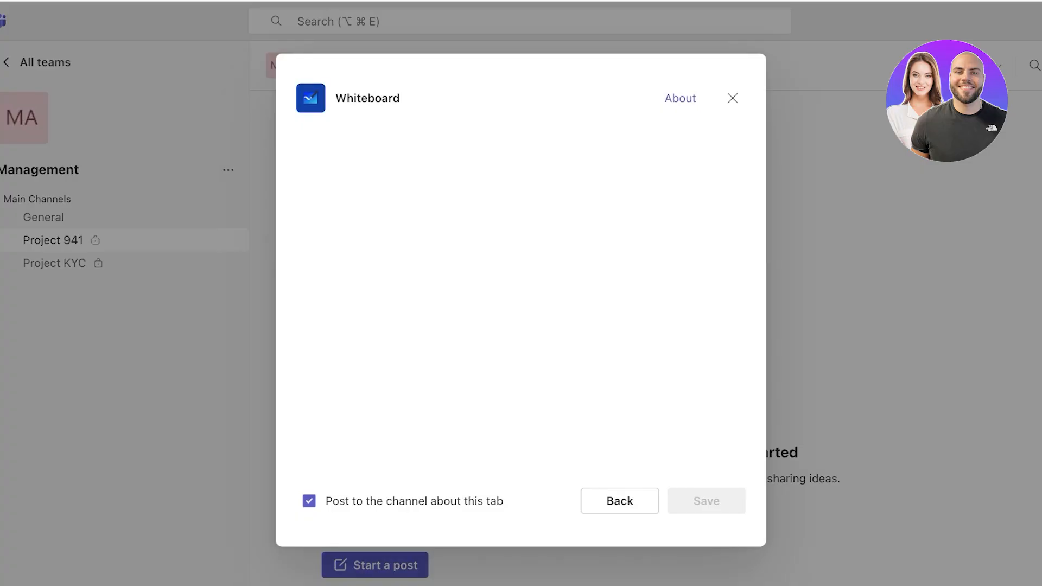
{"action": "key", "text": "Escape"}
{"action": "left_click", "coordinate": [43, 217]}
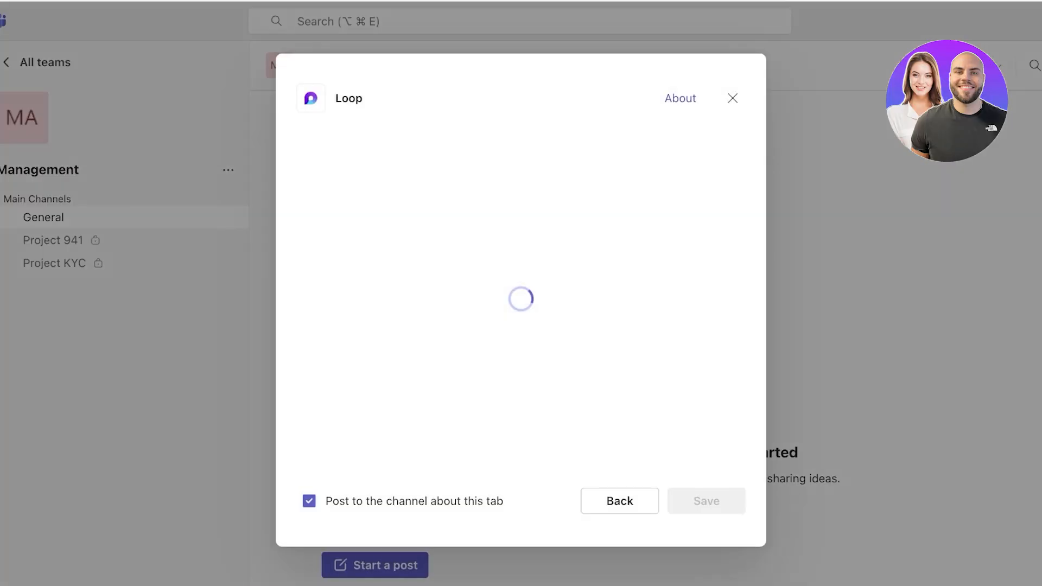
{"action": "scroll", "coordinate": [521, 298], "scroll_direction": "down", "scroll_amount": 10}
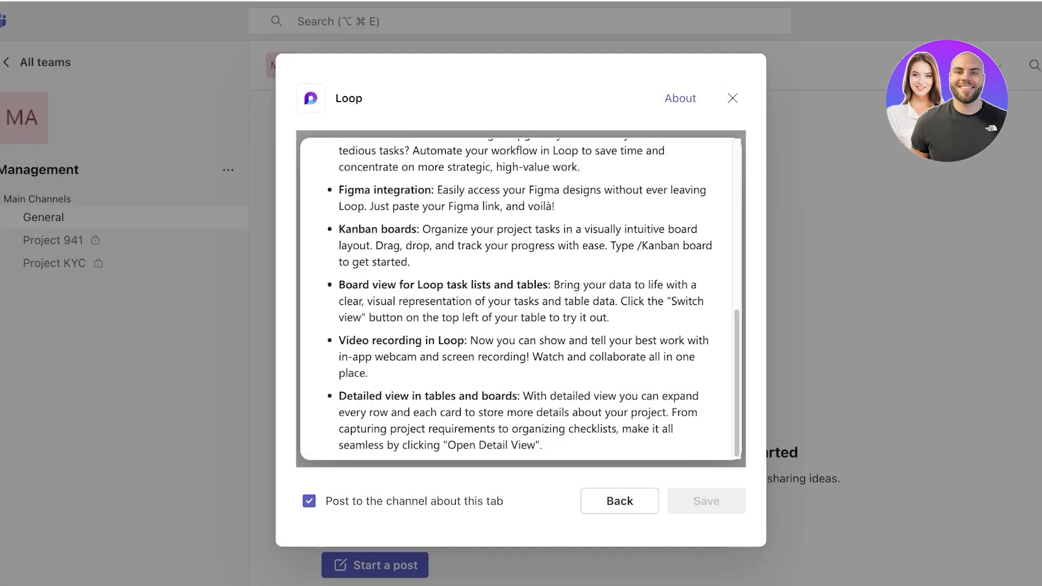
{"action": "scroll", "coordinate": [521, 298], "scroll_direction": "up", "scroll_amount": 10}
{"action": "scroll", "coordinate": [521, 299], "scroll_direction": "down", "scroll_amount": 10}
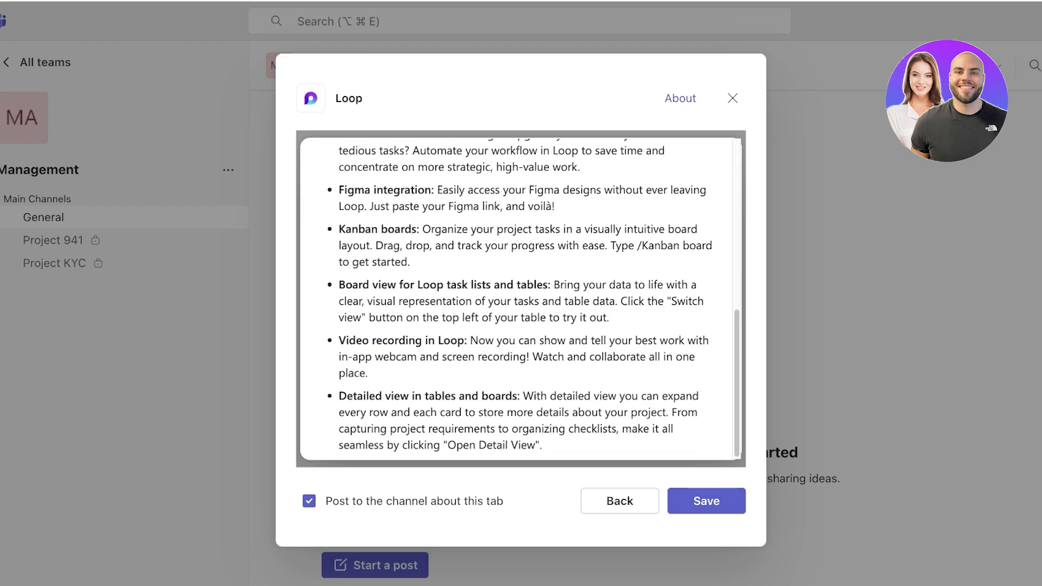
{"action": "left_click", "coordinate": [706, 500]}
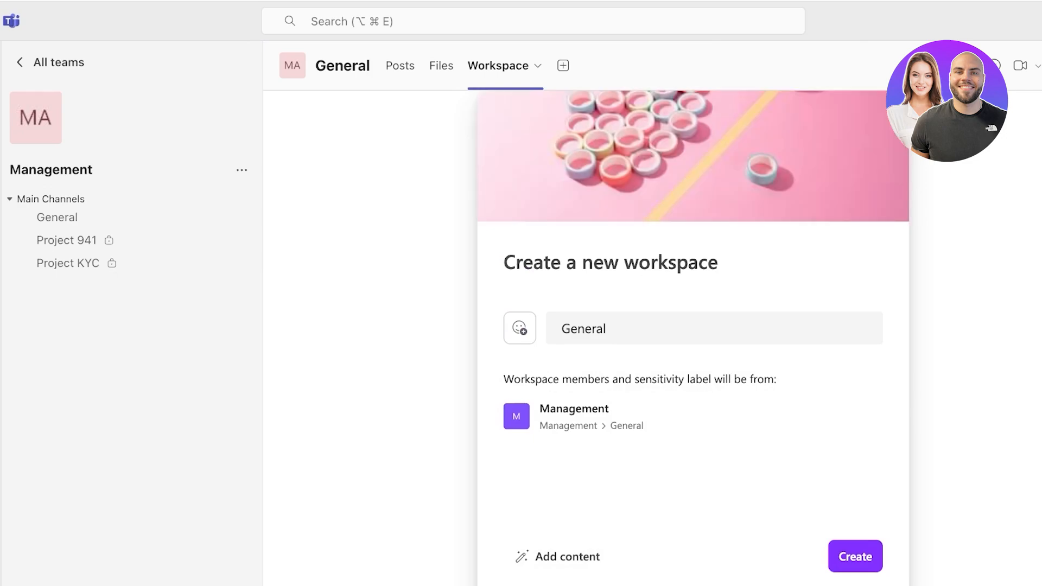
{"action": "left_click", "coordinate": [67, 239]}
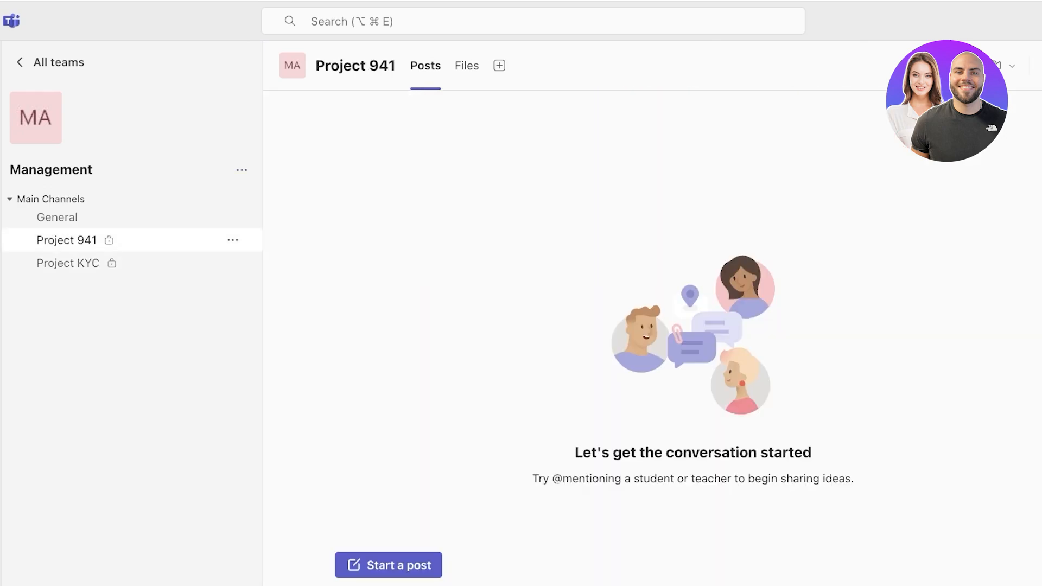
Try adding a Loop tab to Project 941, review its details, and cancel.
{"action": "left_click", "coordinate": [498, 65]}
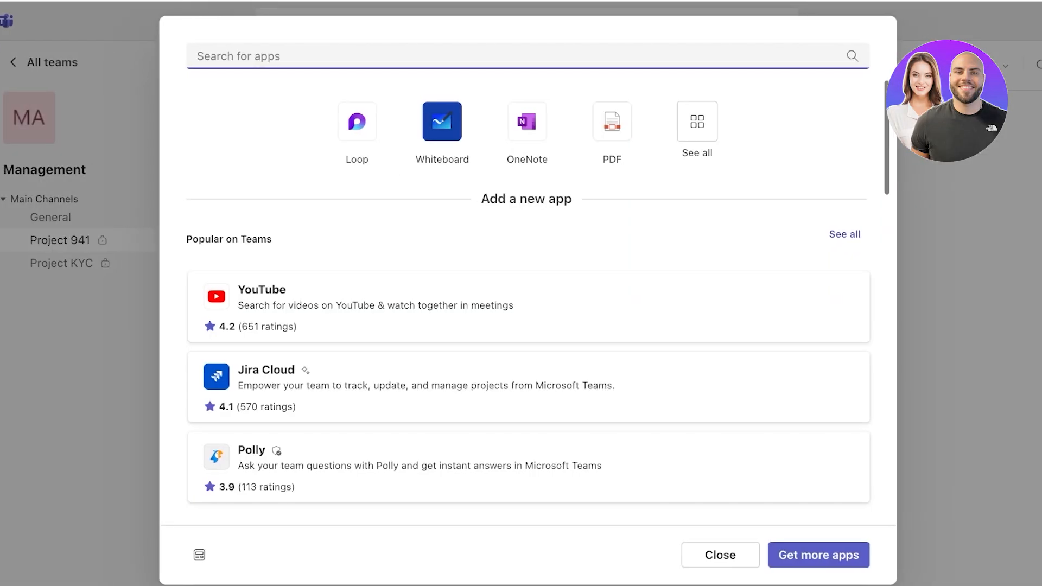
{"action": "left_click", "coordinate": [357, 122]}
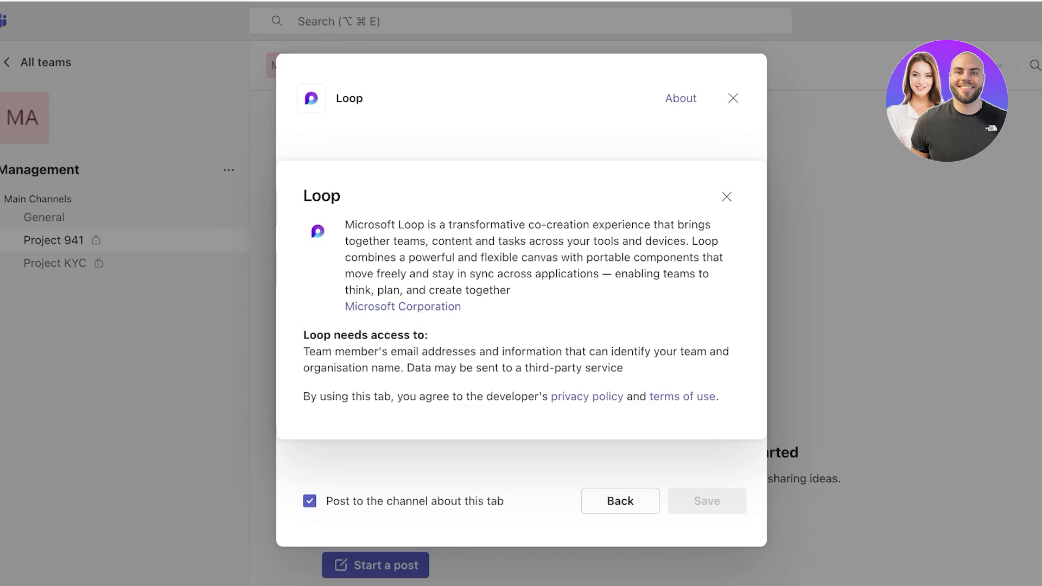
{"action": "left_click", "coordinate": [726, 196]}
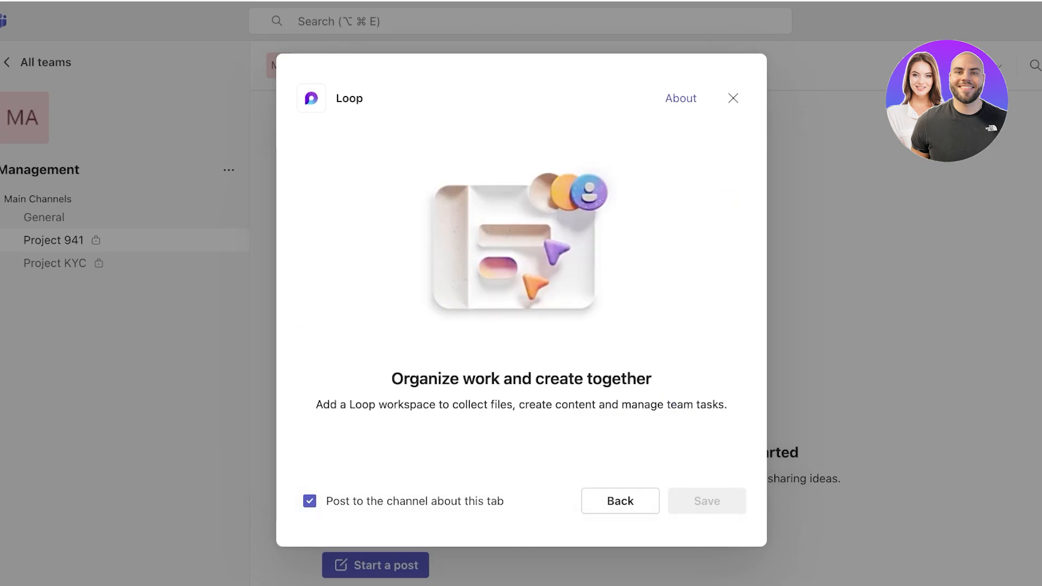
{"action": "left_click", "coordinate": [680, 98]}
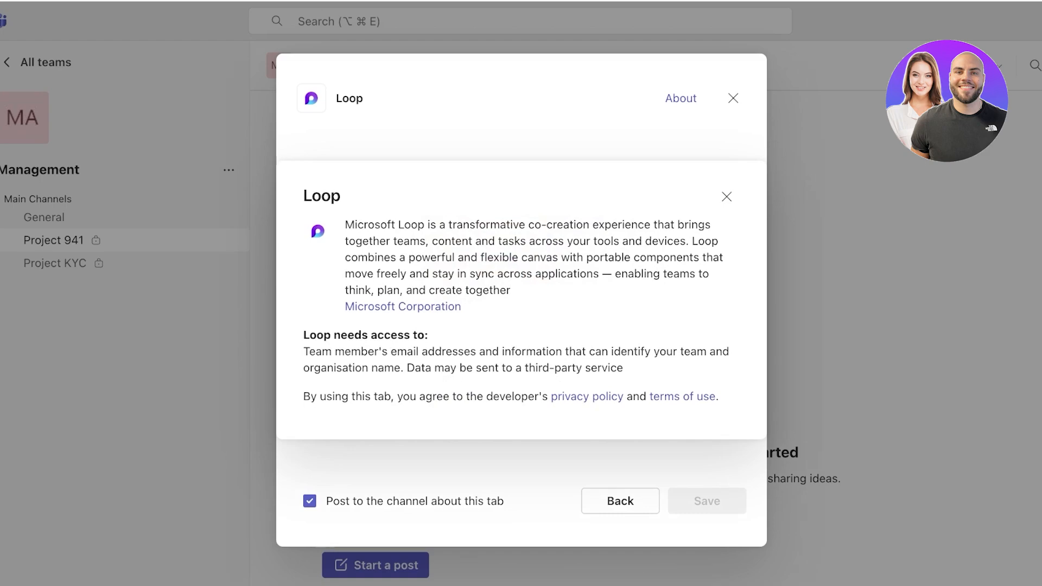
{"action": "left_click", "coordinate": [726, 196]}
{"action": "left_click", "coordinate": [733, 98]}
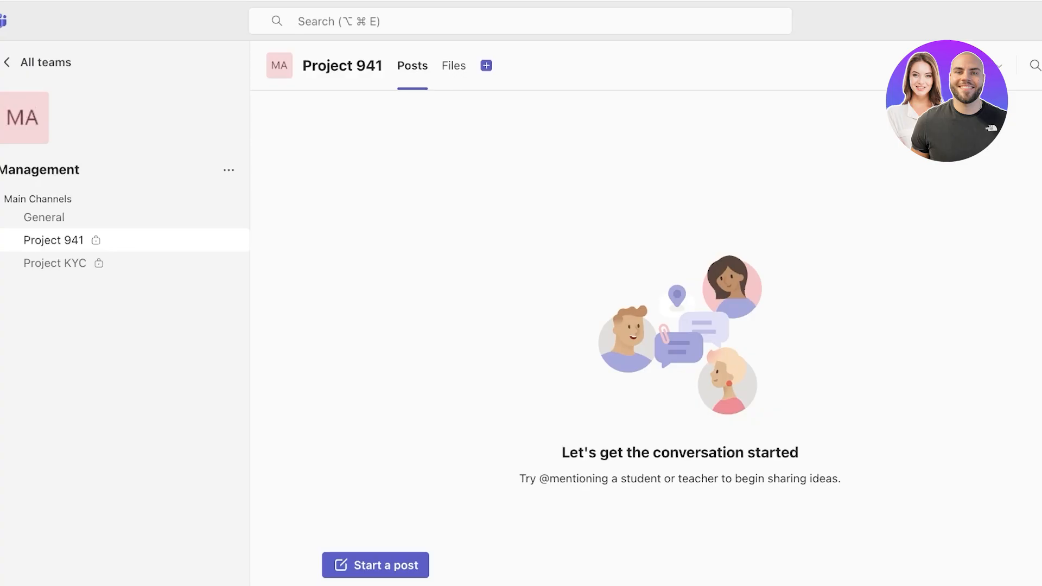
Add a SharePoint tab to Project 941 showing the Documents library.
{"action": "left_click", "coordinate": [486, 65]}
{"action": "scroll", "coordinate": [521, 306], "scroll_direction": "down", "scroll_amount": 2}
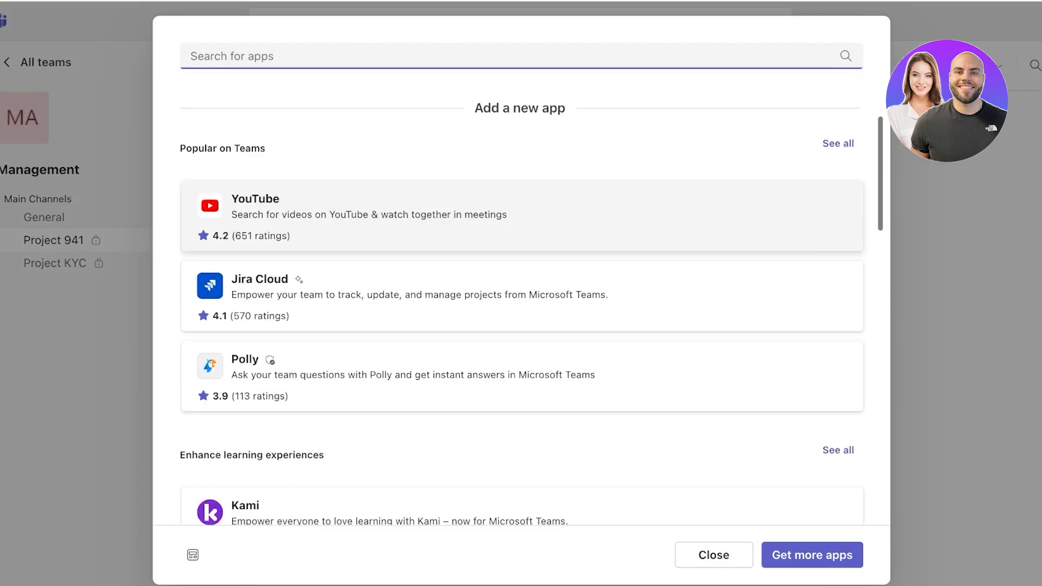
{"action": "scroll", "coordinate": [520, 306], "scroll_direction": "up", "scroll_amount": 2}
{"action": "left_click", "coordinate": [690, 121]}
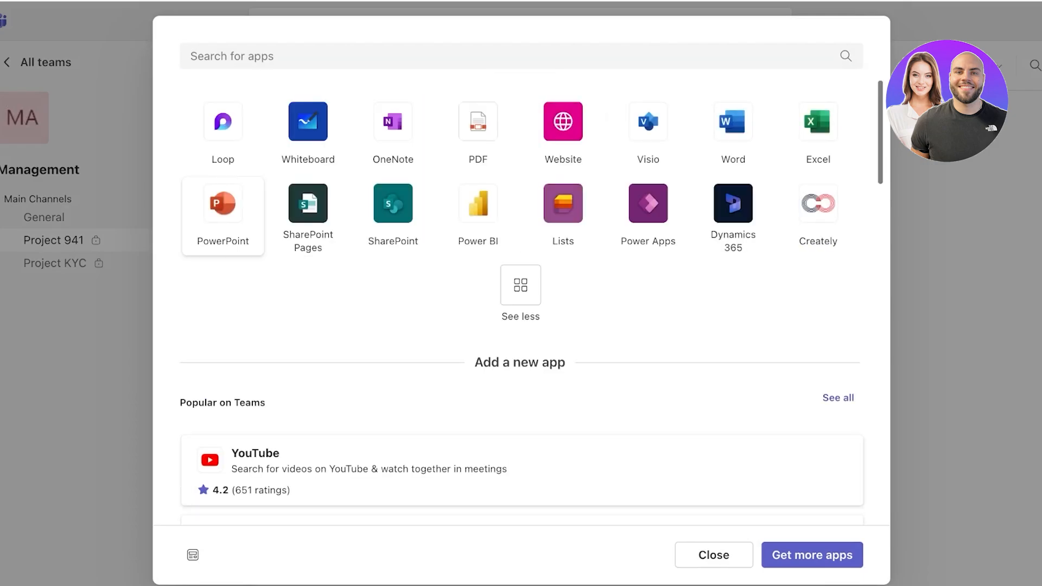
{"action": "scroll", "coordinate": [648, 135], "scroll_direction": "down", "scroll_amount": 6}
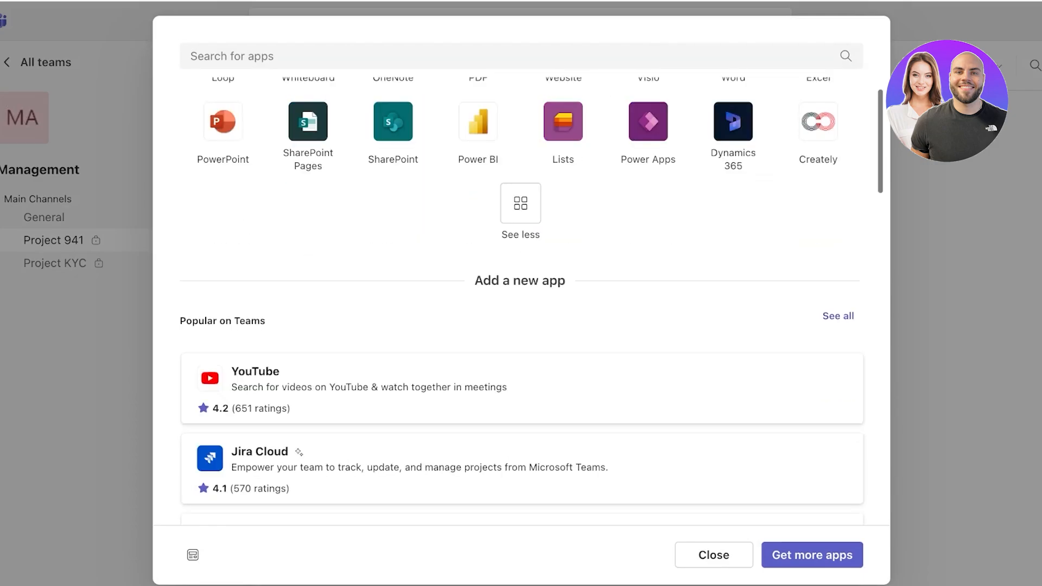
{"action": "scroll", "coordinate": [521, 336], "scroll_direction": "down", "scroll_amount": 10}
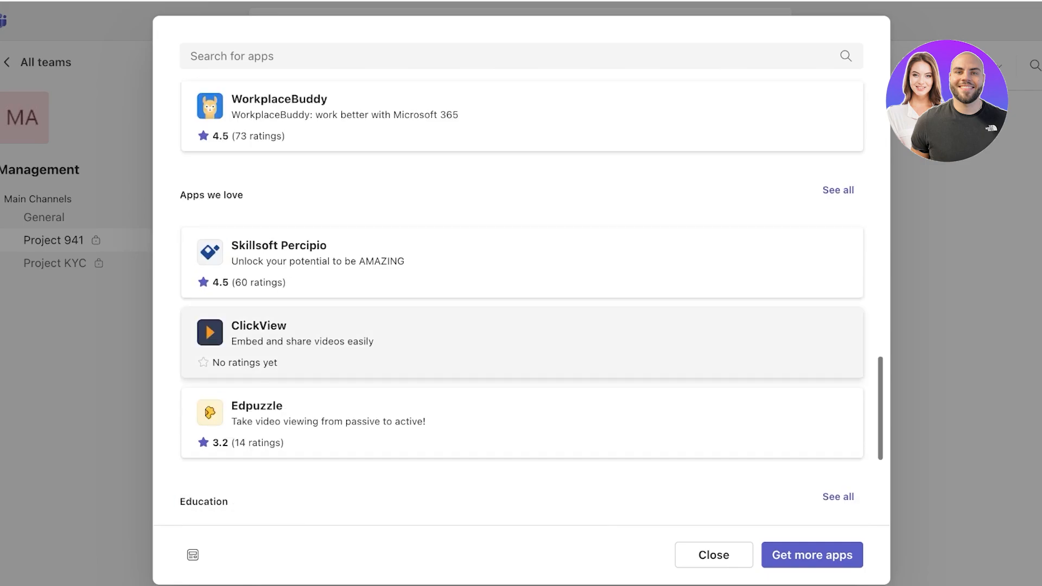
{"action": "scroll", "coordinate": [521, 347], "scroll_direction": "up", "scroll_amount": 15}
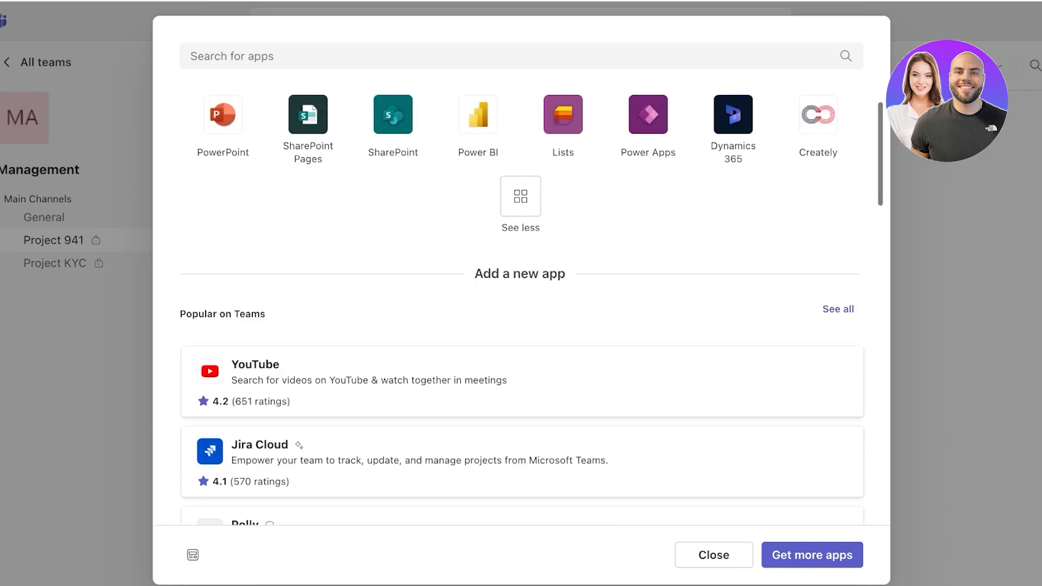
{"action": "left_click", "coordinate": [393, 114]}
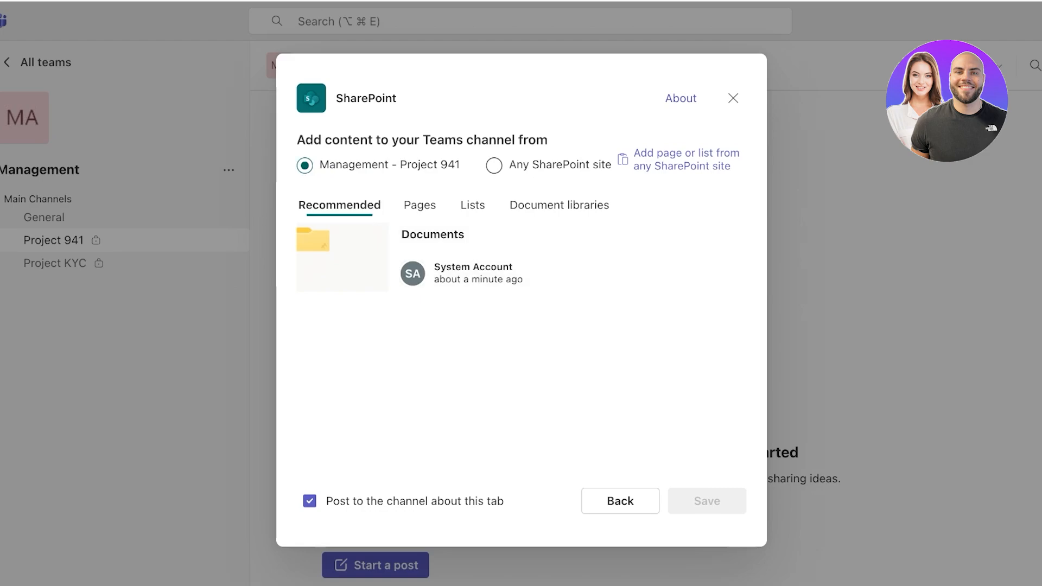
{"action": "left_click", "coordinate": [510, 257]}
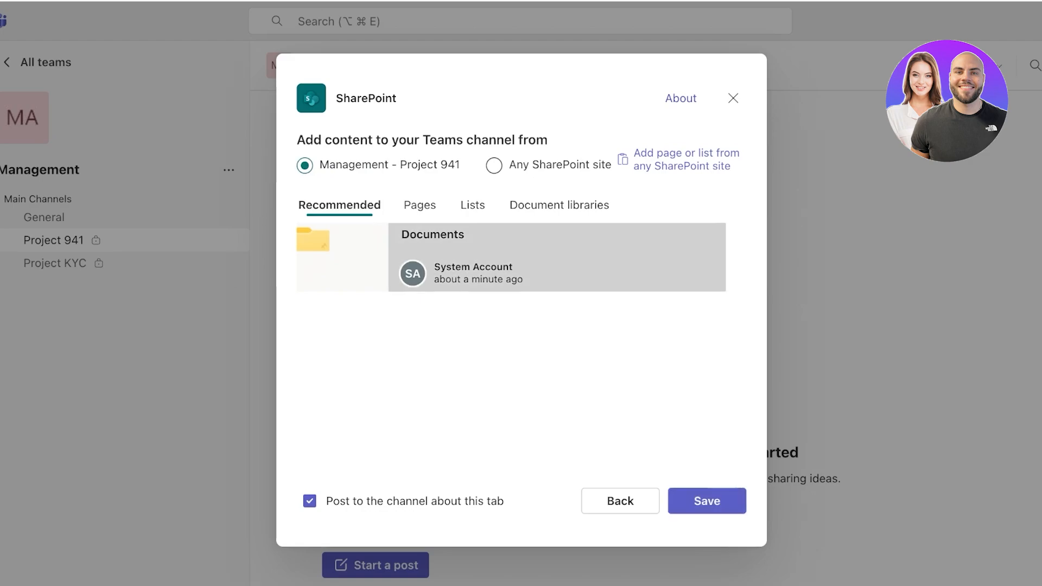
{"action": "left_click", "coordinate": [707, 500]}
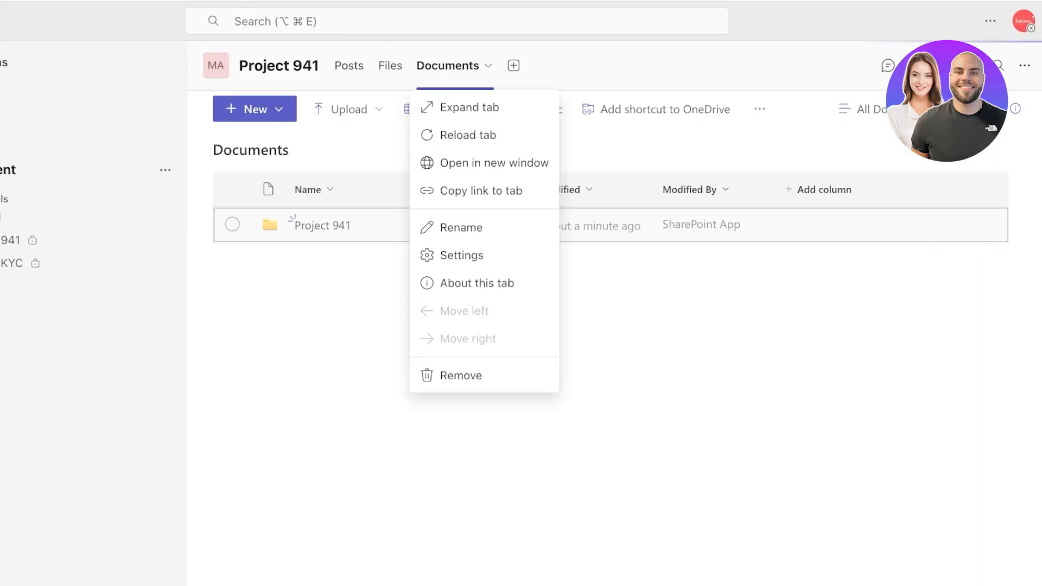
Peek at the Documents New menu and the Manage channel page, then return to Documents.
{"action": "left_click", "coordinate": [254, 109]}
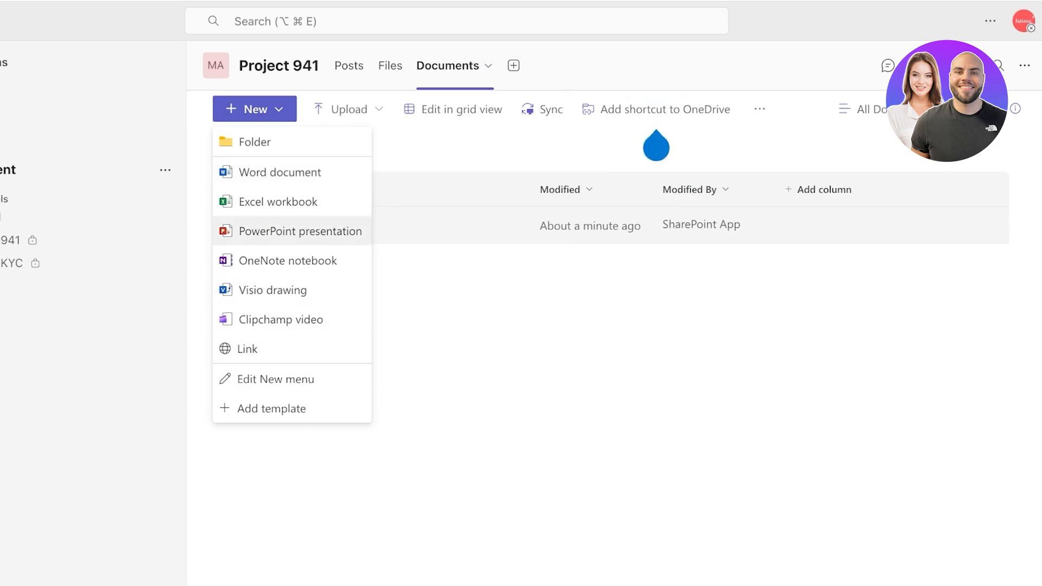
{"action": "left_click", "coordinate": [656, 146]}
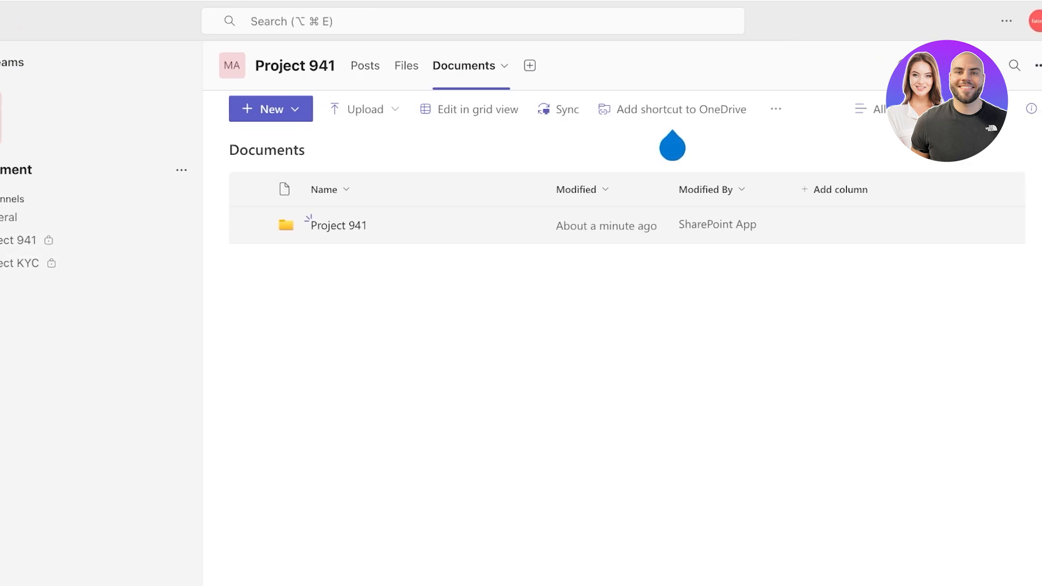
{"action": "left_click", "coordinate": [1020, 65]}
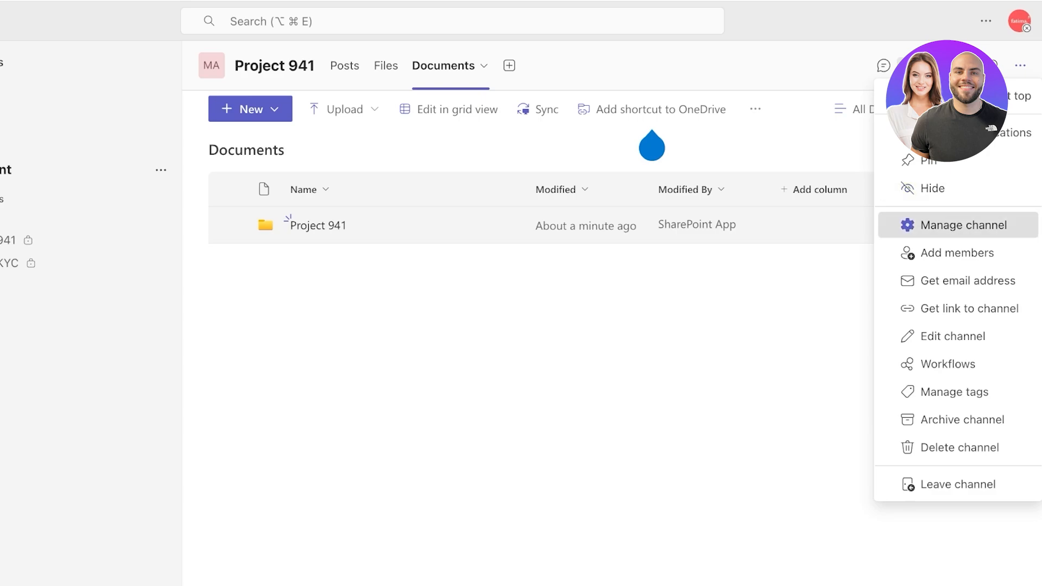
{"action": "left_click", "coordinate": [957, 225]}
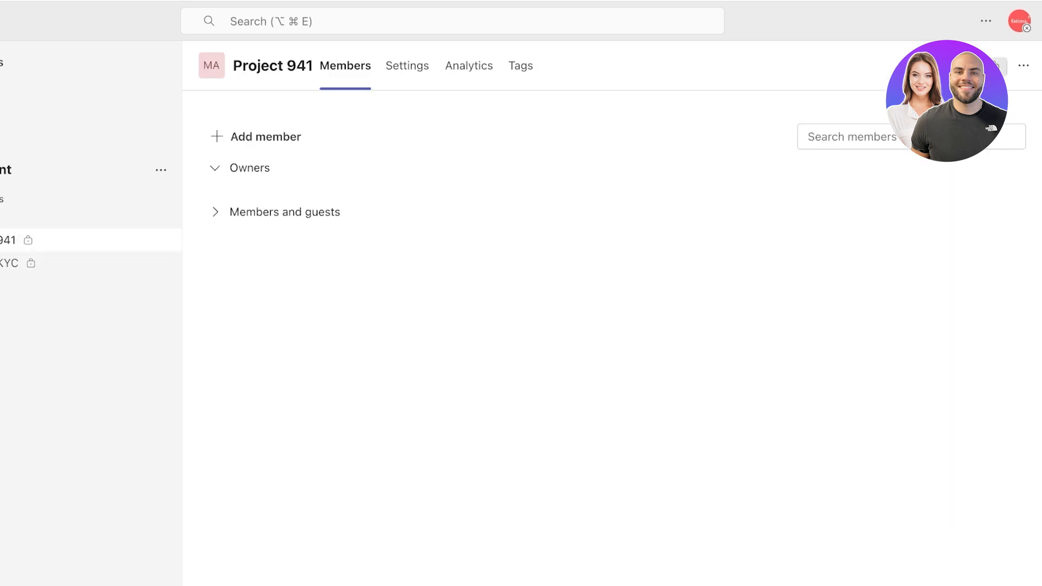
{"action": "left_click", "coordinate": [11, 217]}
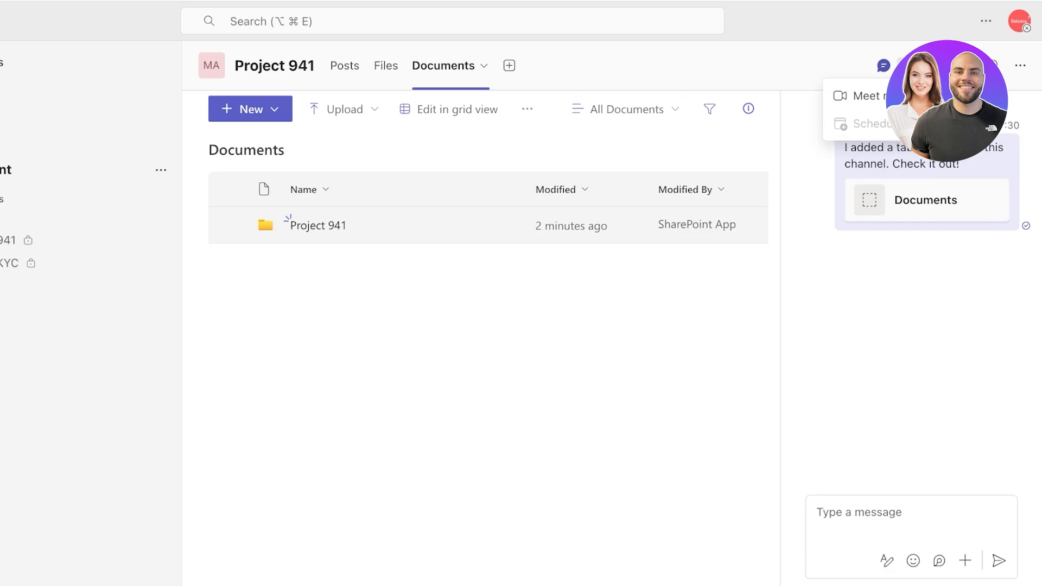
Go to Project 941's Posts and begin a new channel post.
{"action": "left_click", "coordinate": [386, 66]}
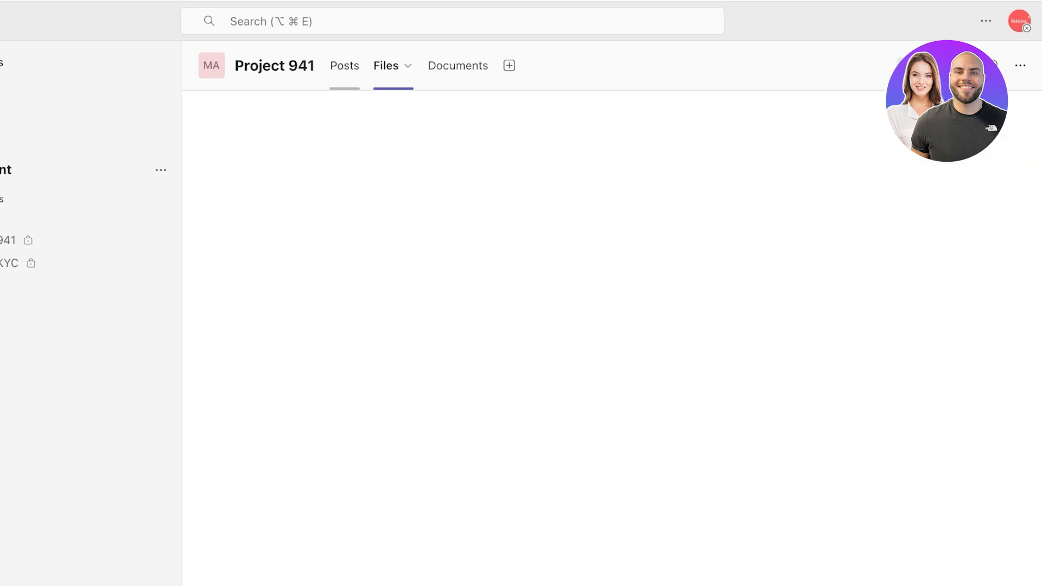
{"action": "left_click", "coordinate": [344, 65]}
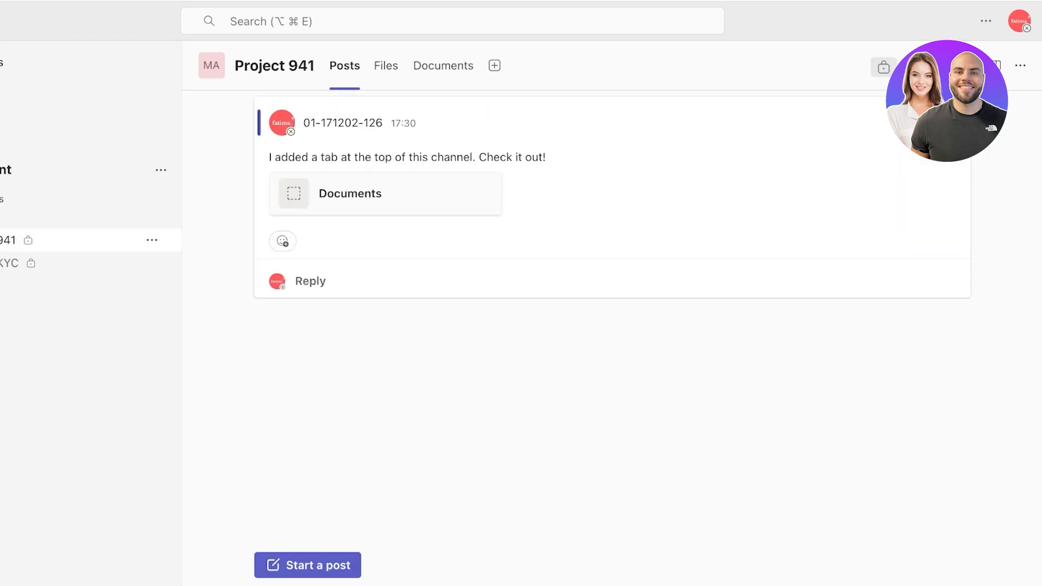
{"action": "left_click", "coordinate": [307, 565]}
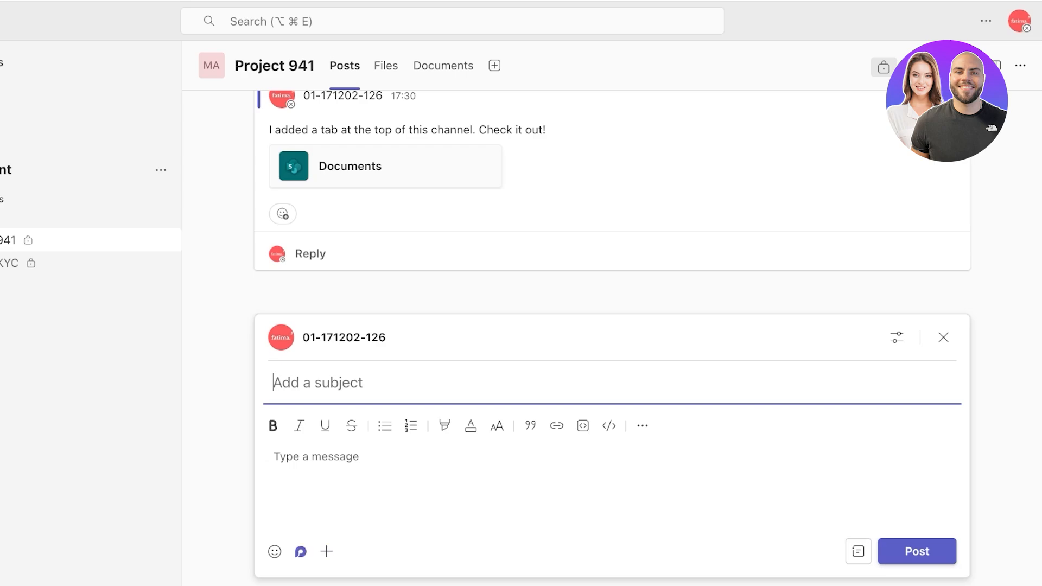
Add a Loop Kanban board (To do, In progress, On hold) to the post and publish it.
{"action": "left_click", "coordinate": [301, 551]}
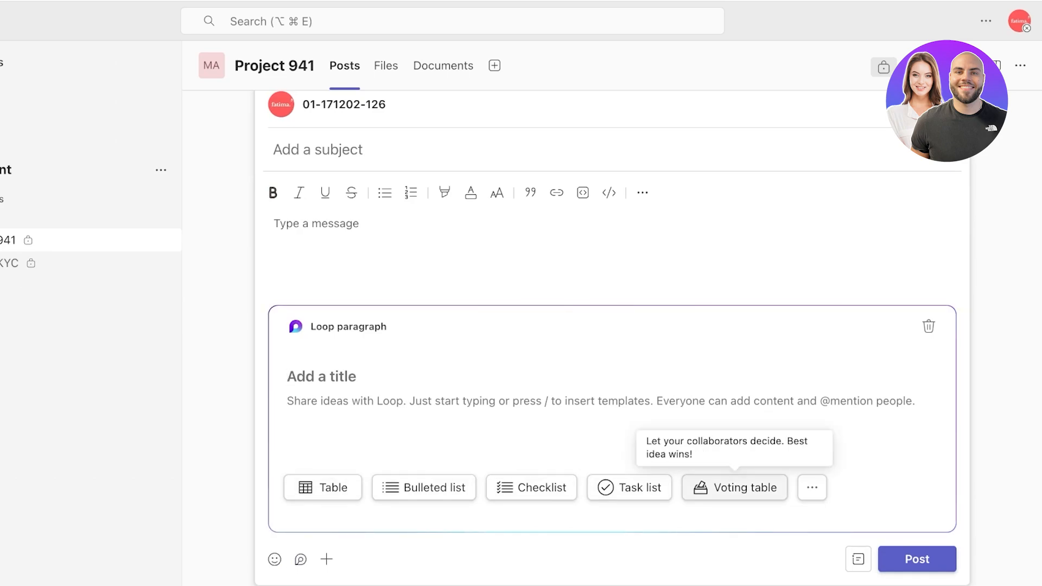
{"action": "left_click", "coordinate": [812, 487]}
{"action": "scroll", "coordinate": [868, 392], "scroll_direction": "down", "scroll_amount": 2}
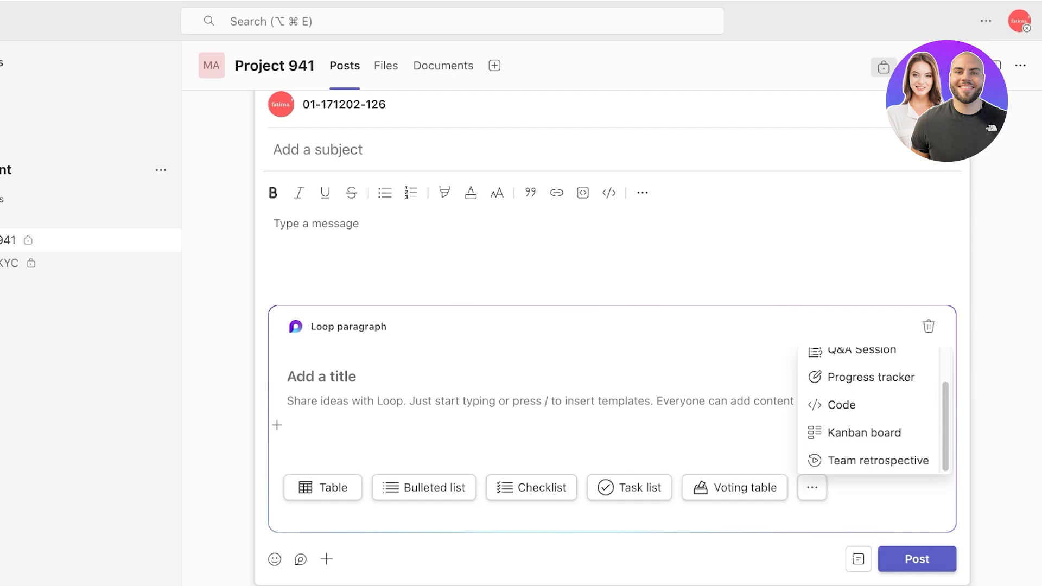
{"action": "left_click", "coordinate": [864, 432]}
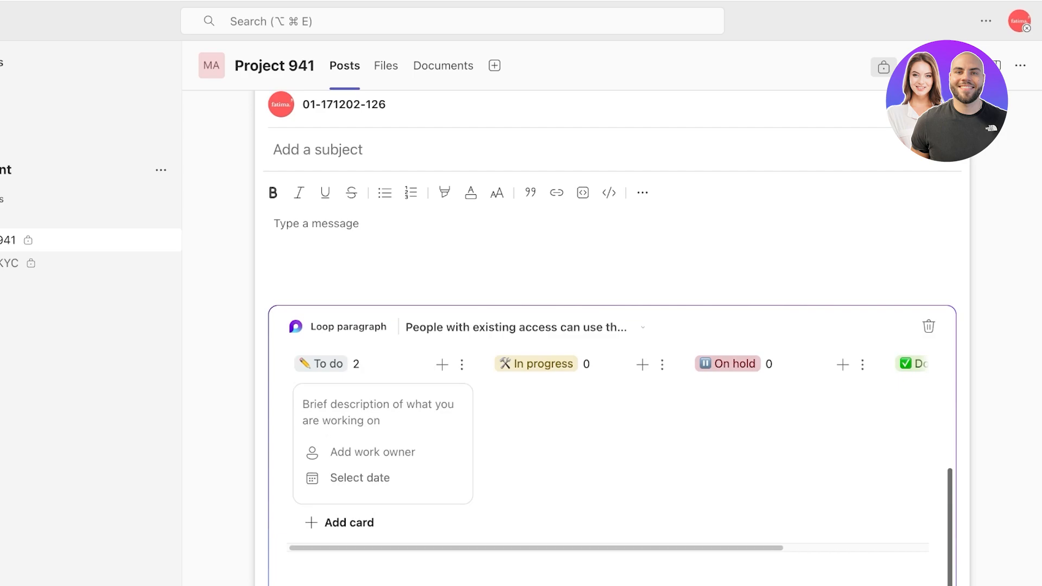
{"action": "left_click", "coordinate": [917, 551]}
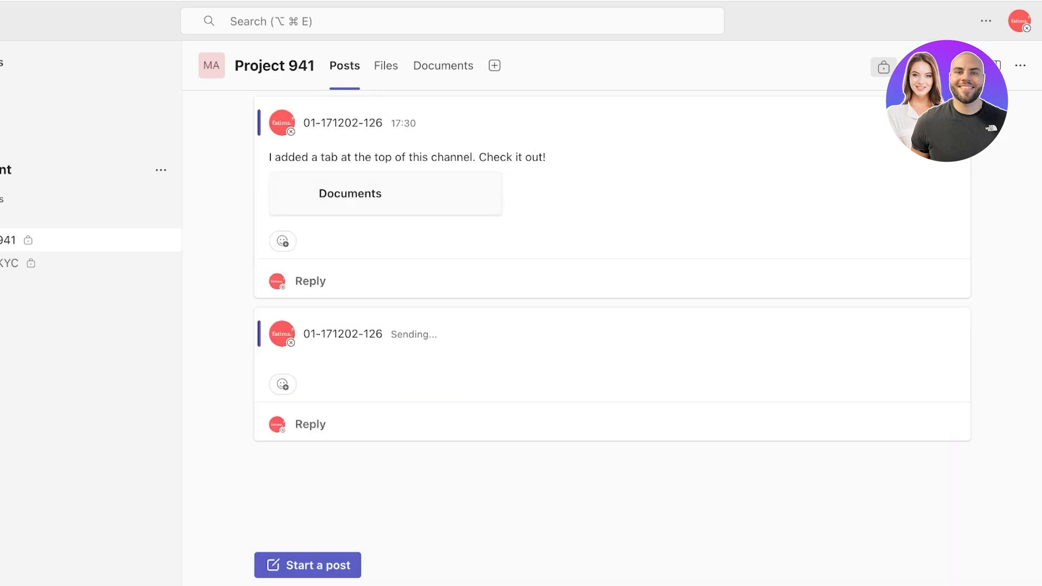